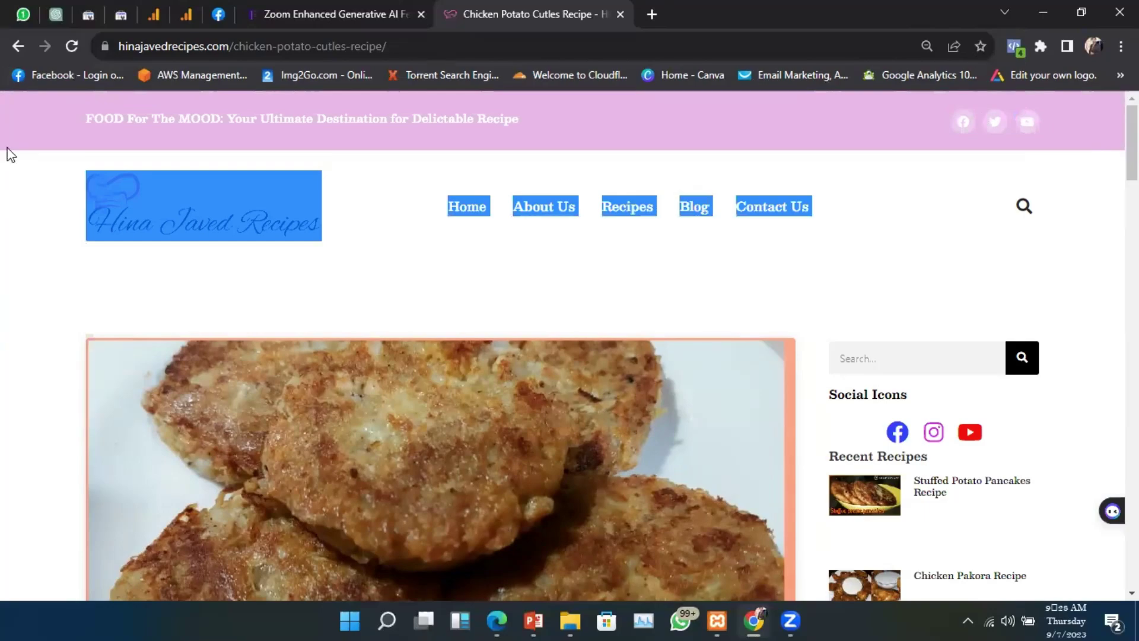
Step: Examine the recipe website's footer, including its logo, page links, recent posts and subscribe sections
click(22, 183)
scroll(1094, 415, down, 20)
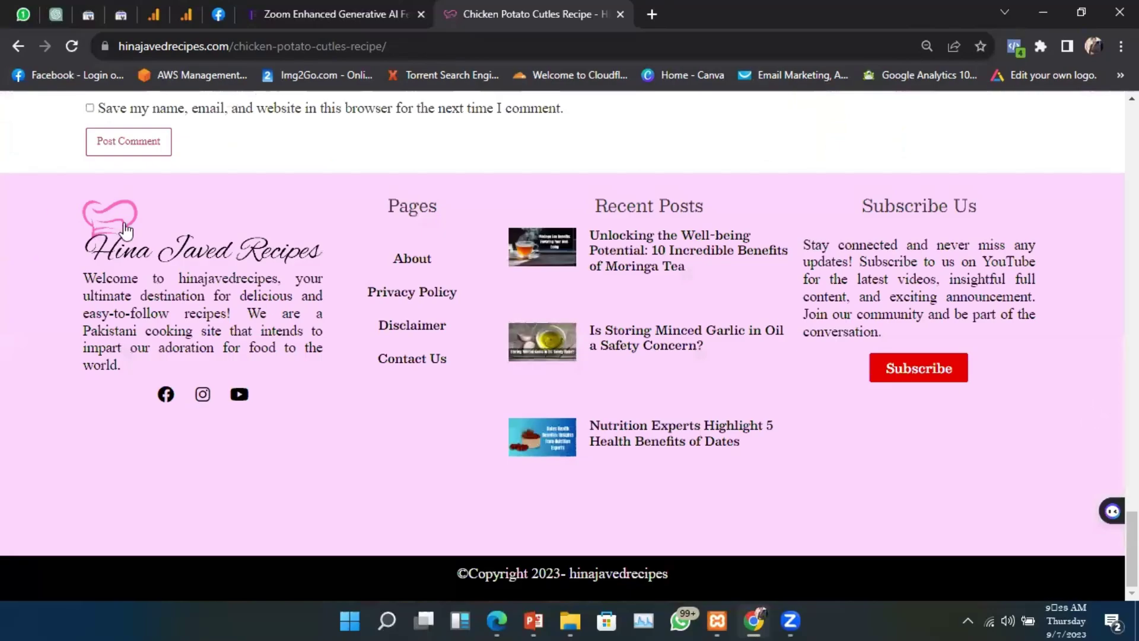
drag(5, 201, 923, 426)
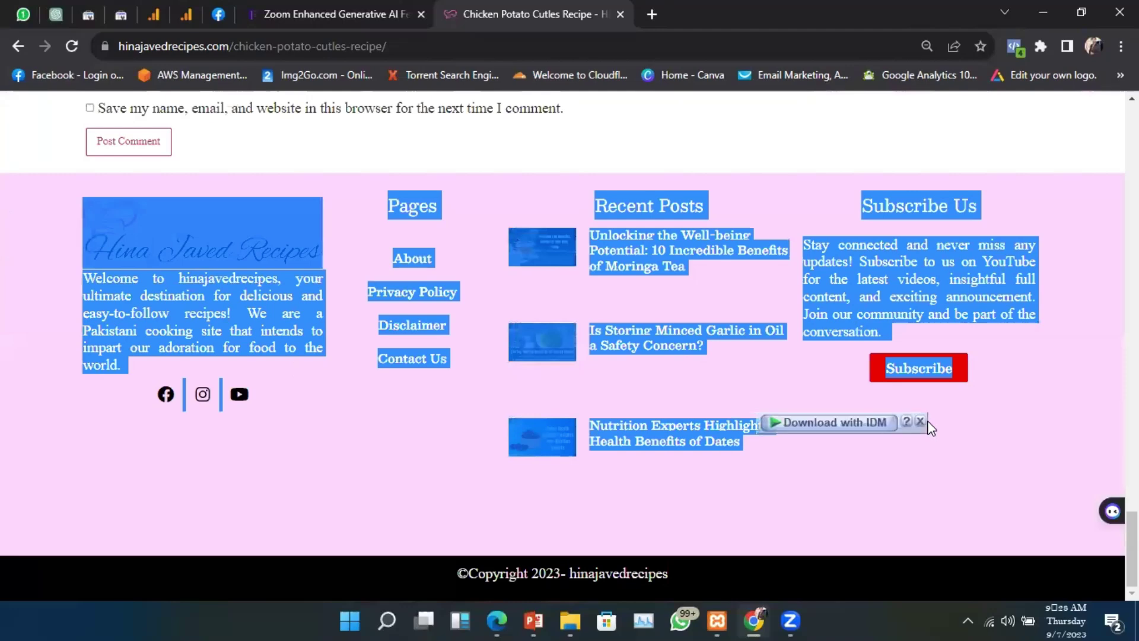
click(12, 231)
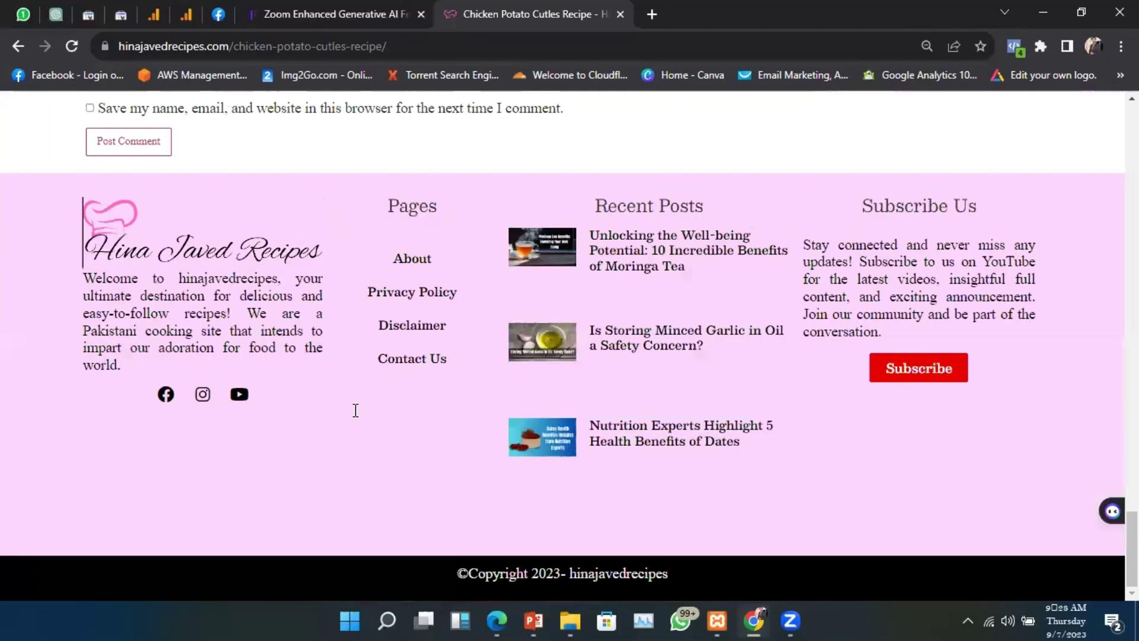
Step: Switch to the PowerPoint slide show and advance from the Web Structure slide to the Customization slide
mouse_move(533, 621)
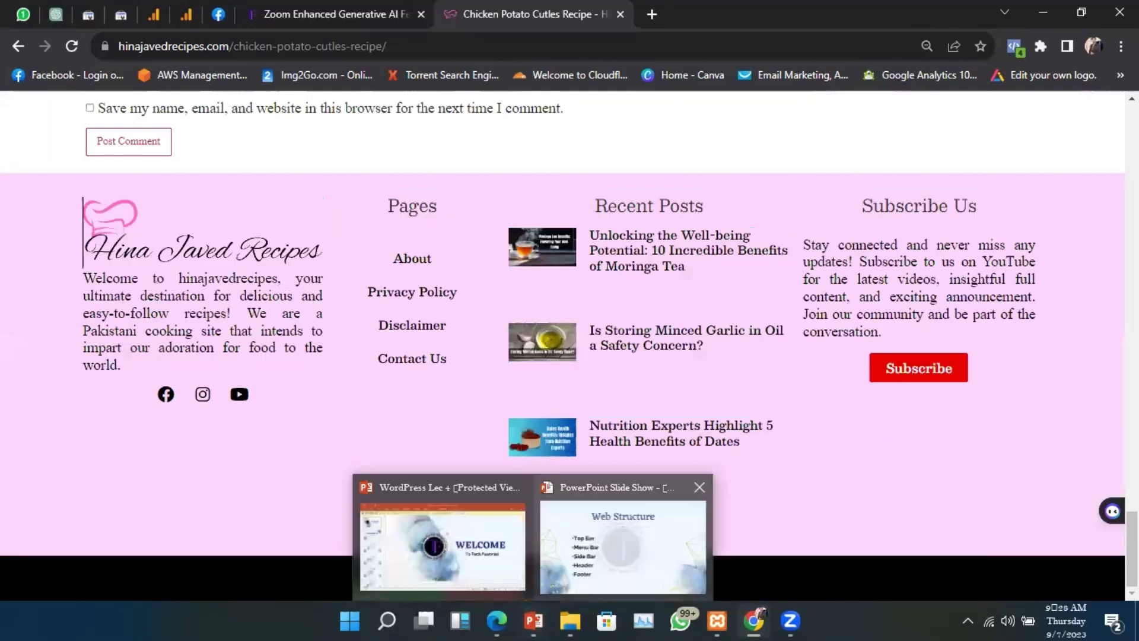
click(595, 534)
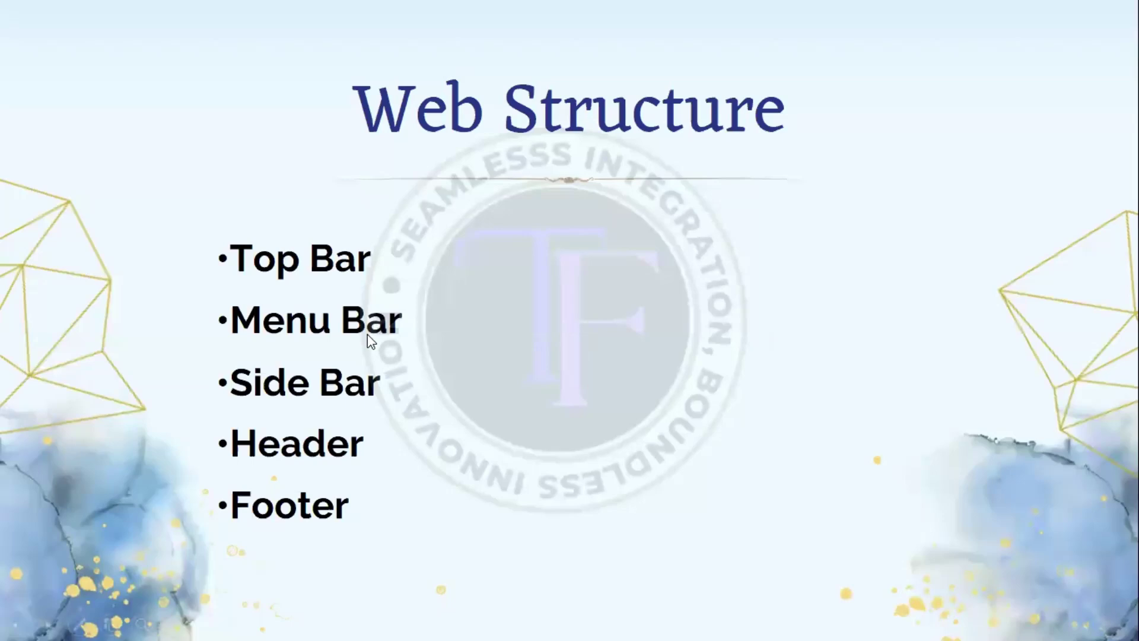
click(368, 336)
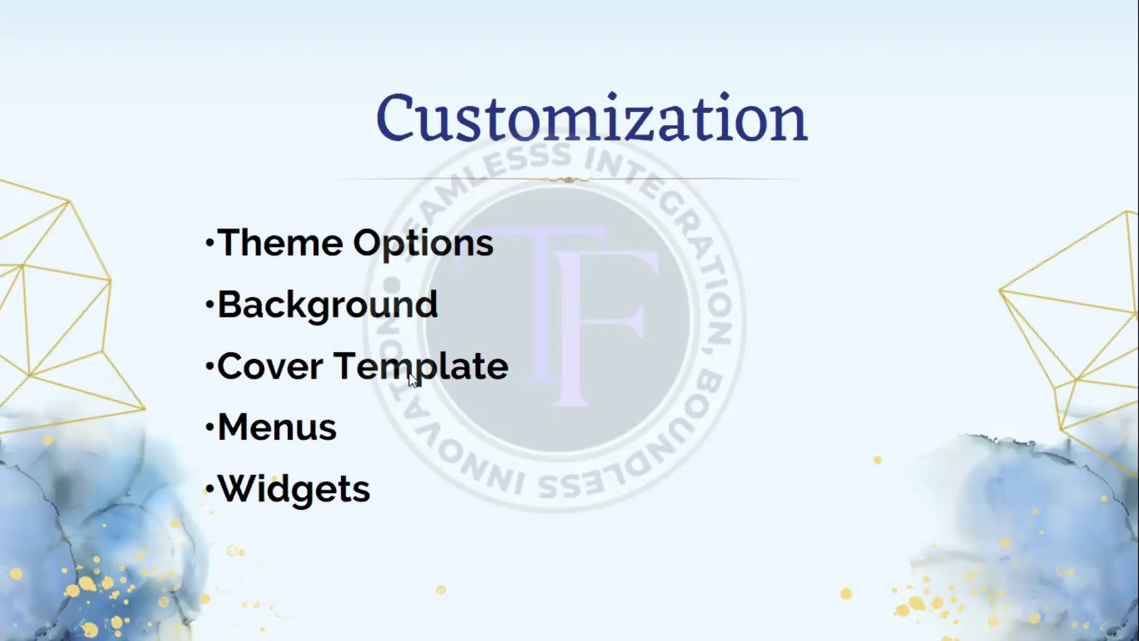
key(super)
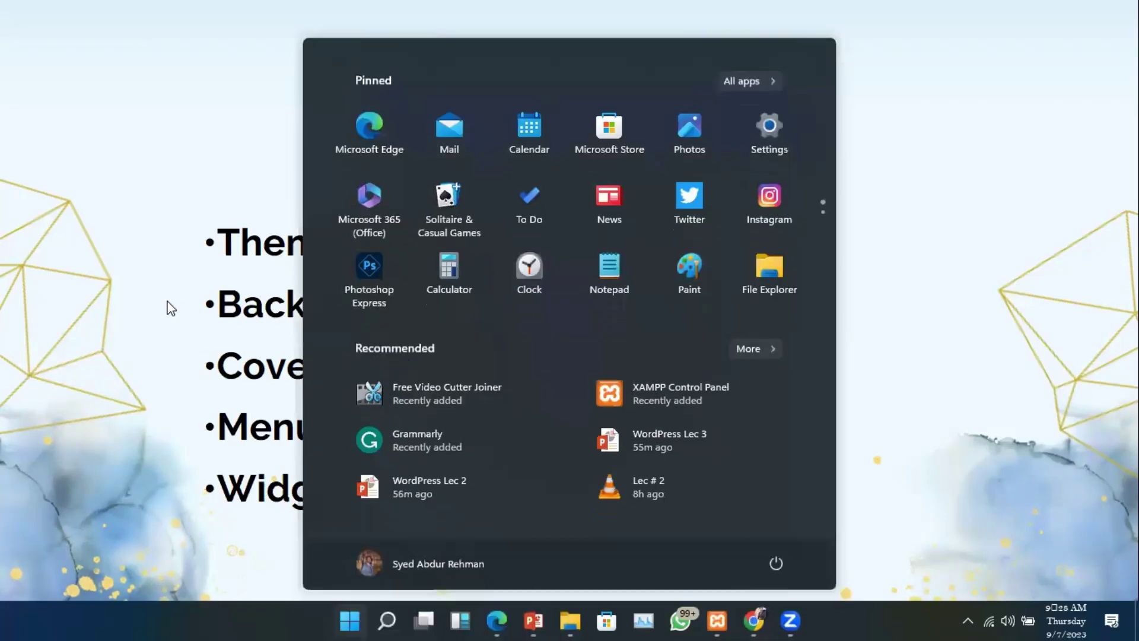
key(super)
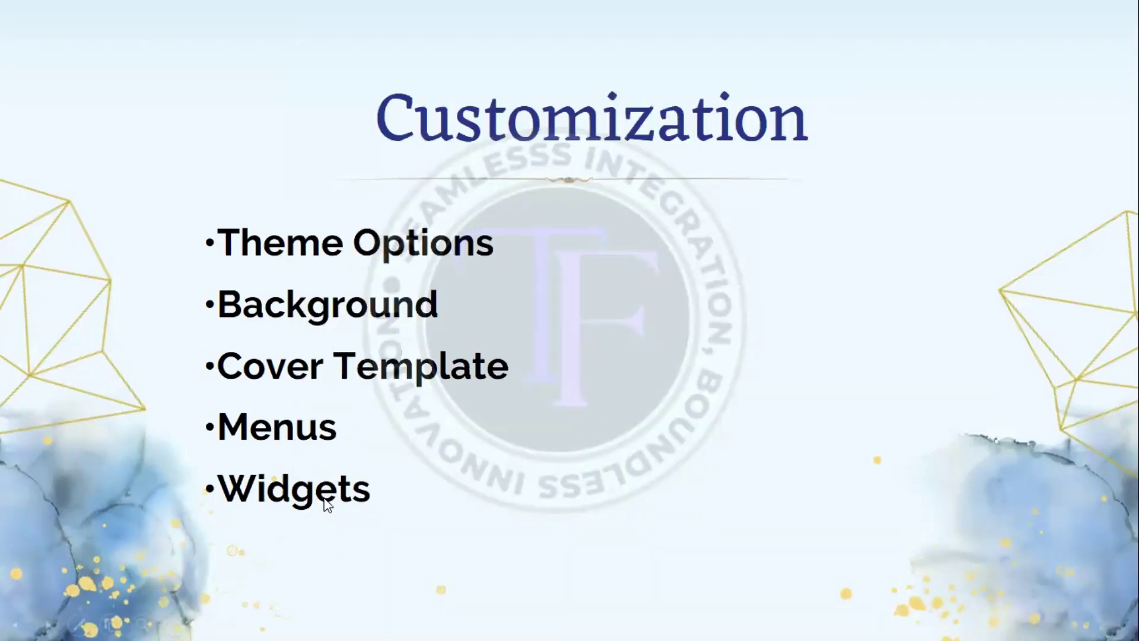
Step: Switch to Microsoft Edge and open the Widgets page in the localhost/web5 WordPress dashboard
key(super+Tab)
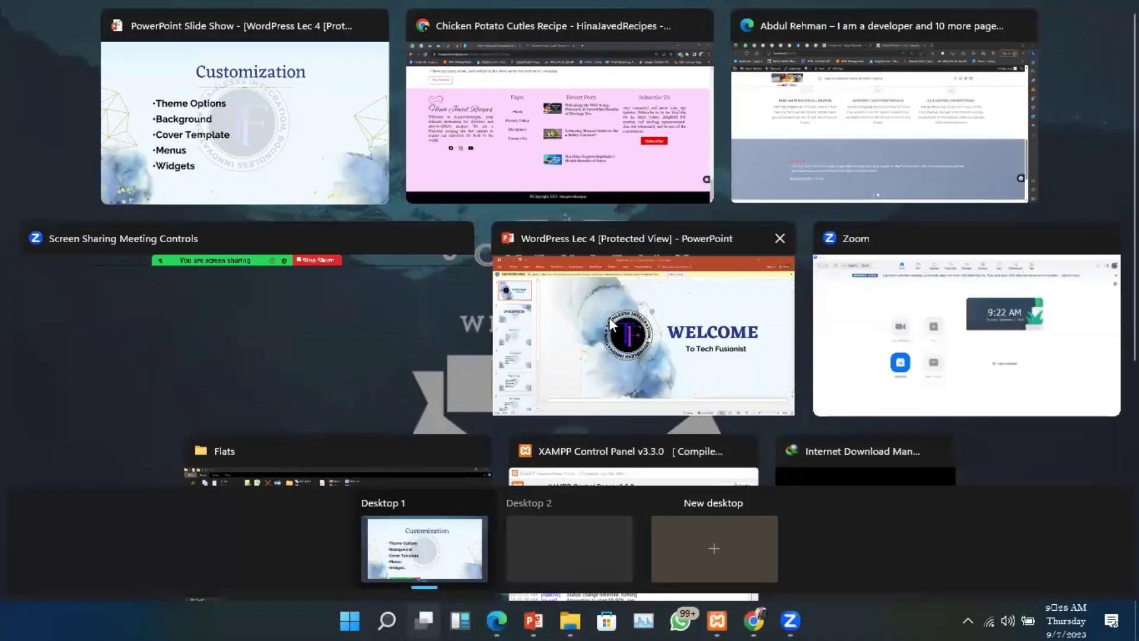
click(771, 106)
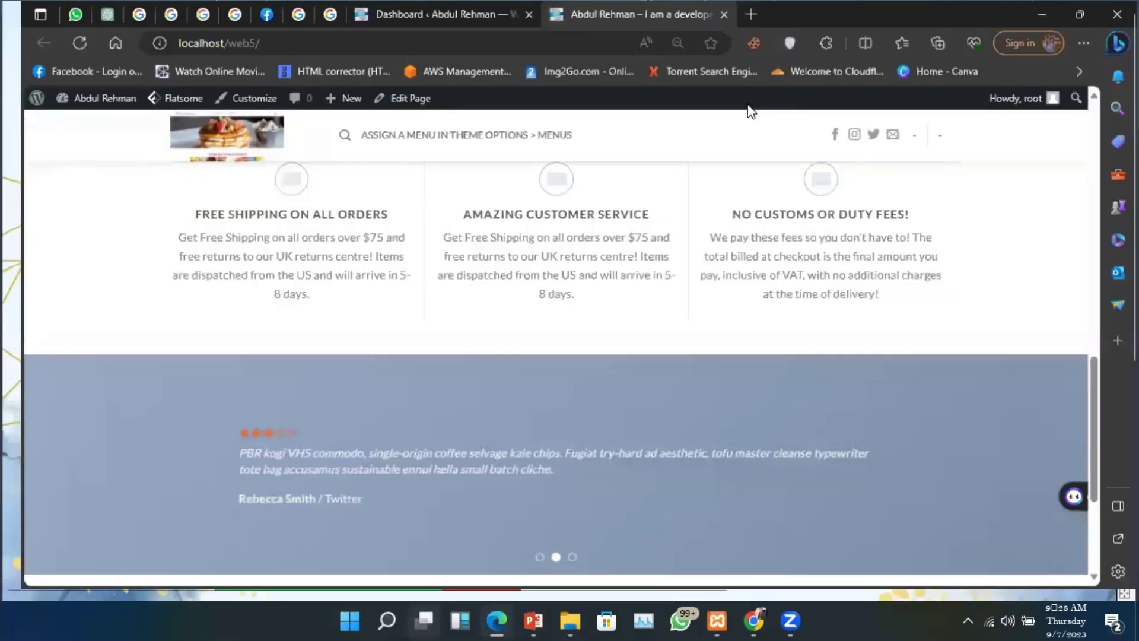
scroll(62, 260, up, 10)
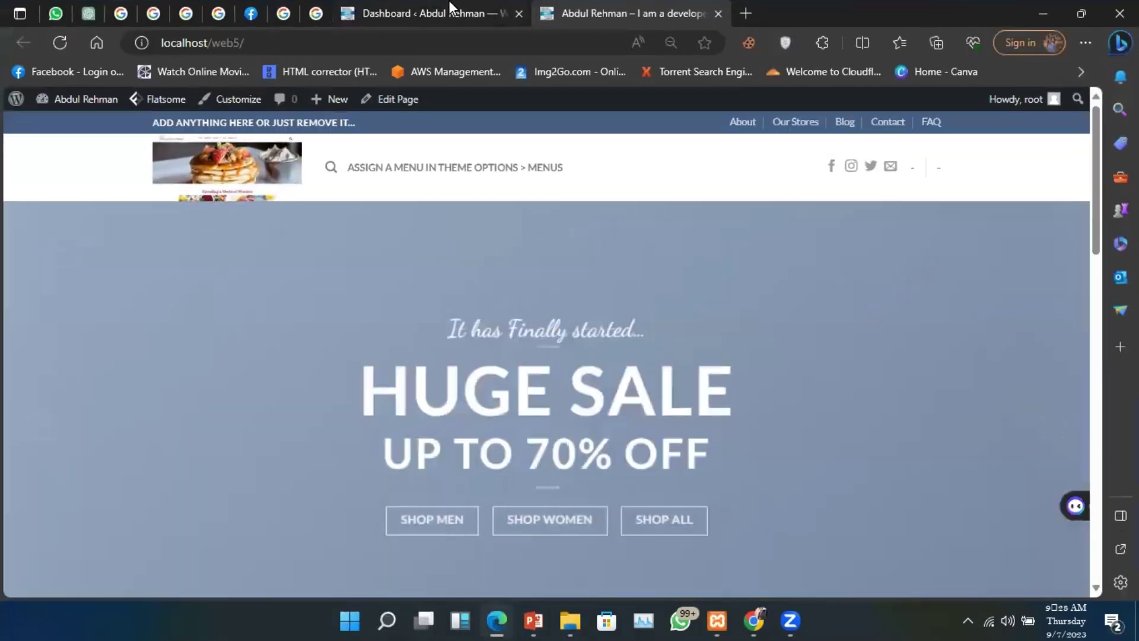
click(450, 6)
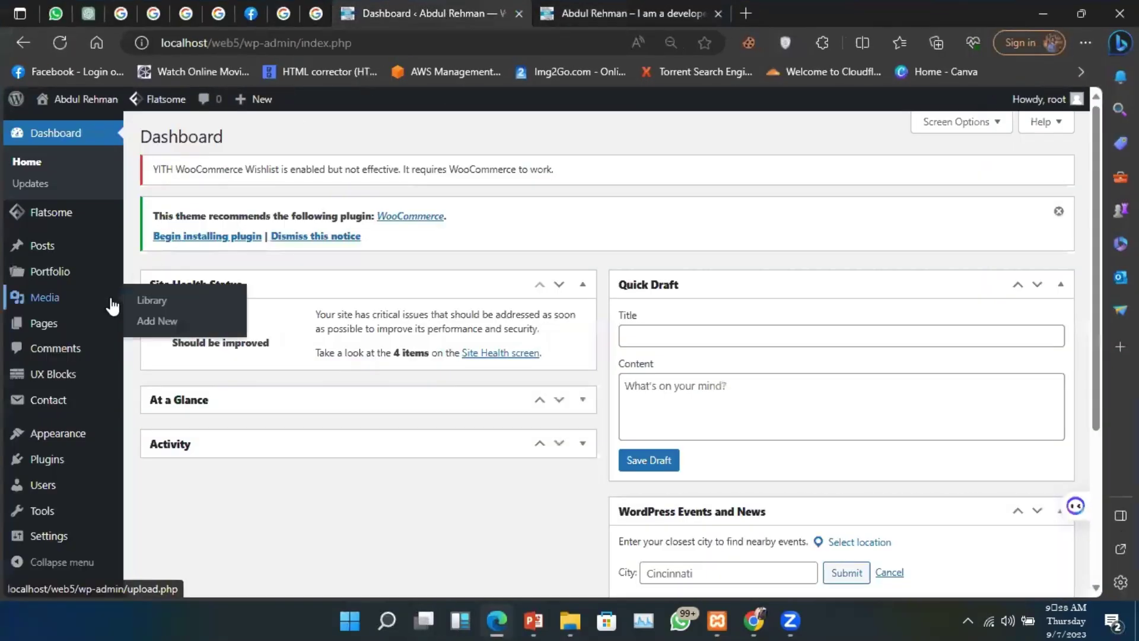
mouse_move(54, 387)
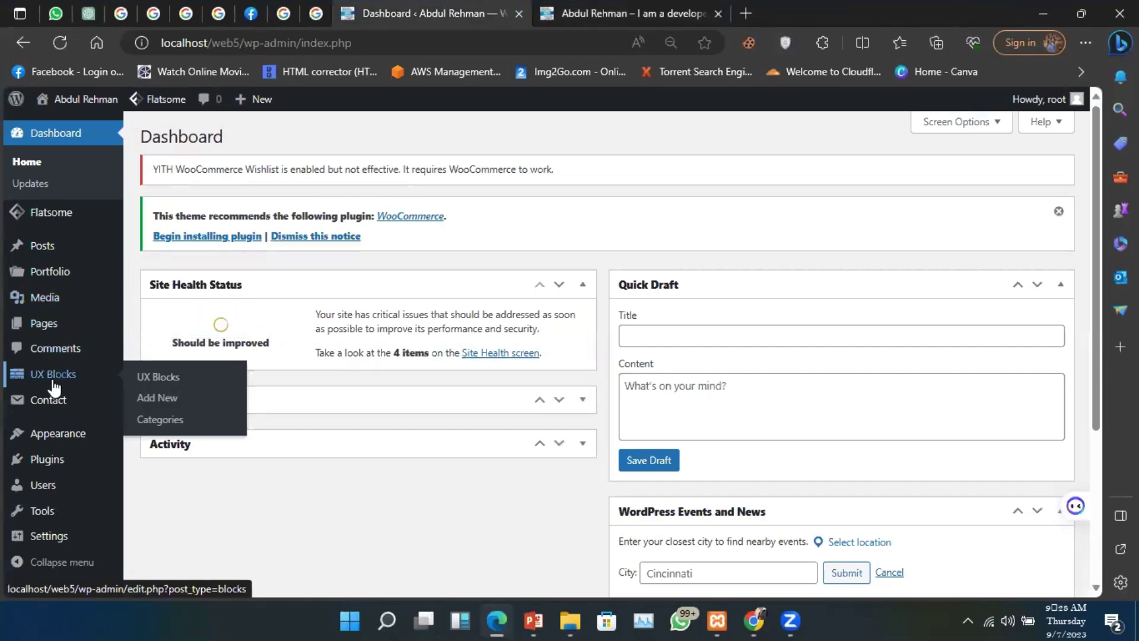
mouse_move(57, 444)
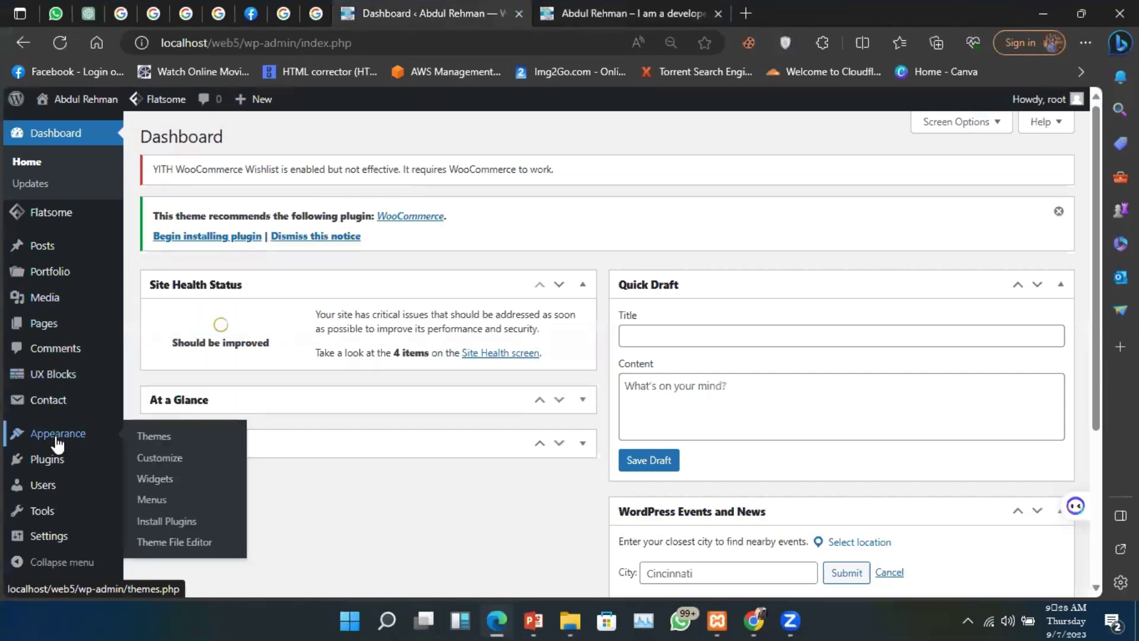
click(174, 488)
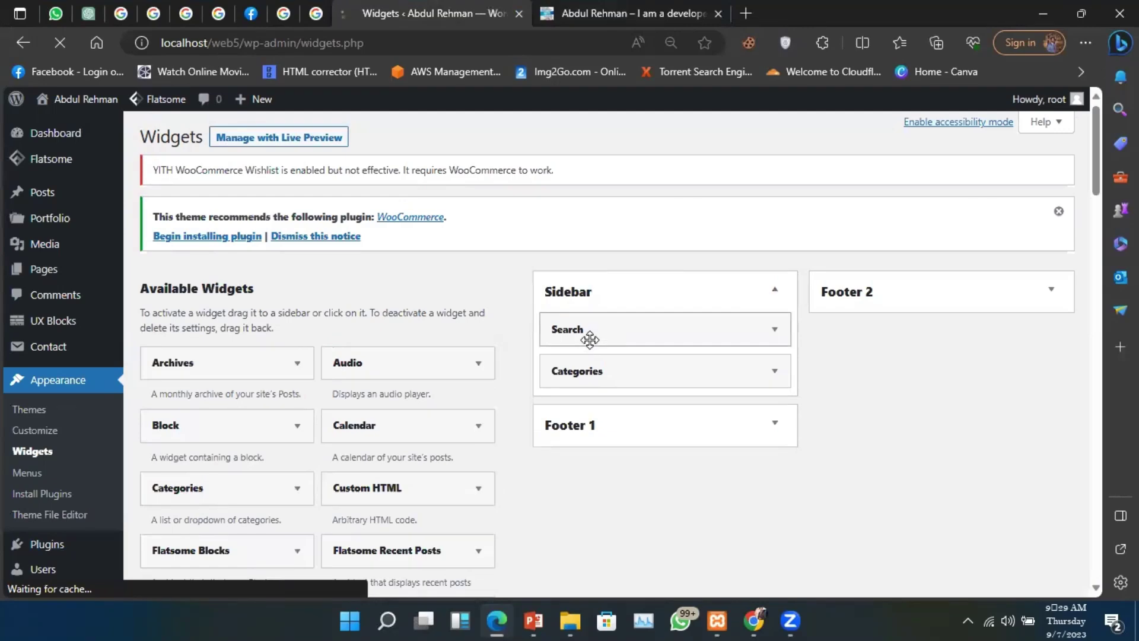
Step: Add a Recent Posts widget to the Sidebar area and finish with its default settings
scroll(294, 447, down, 4)
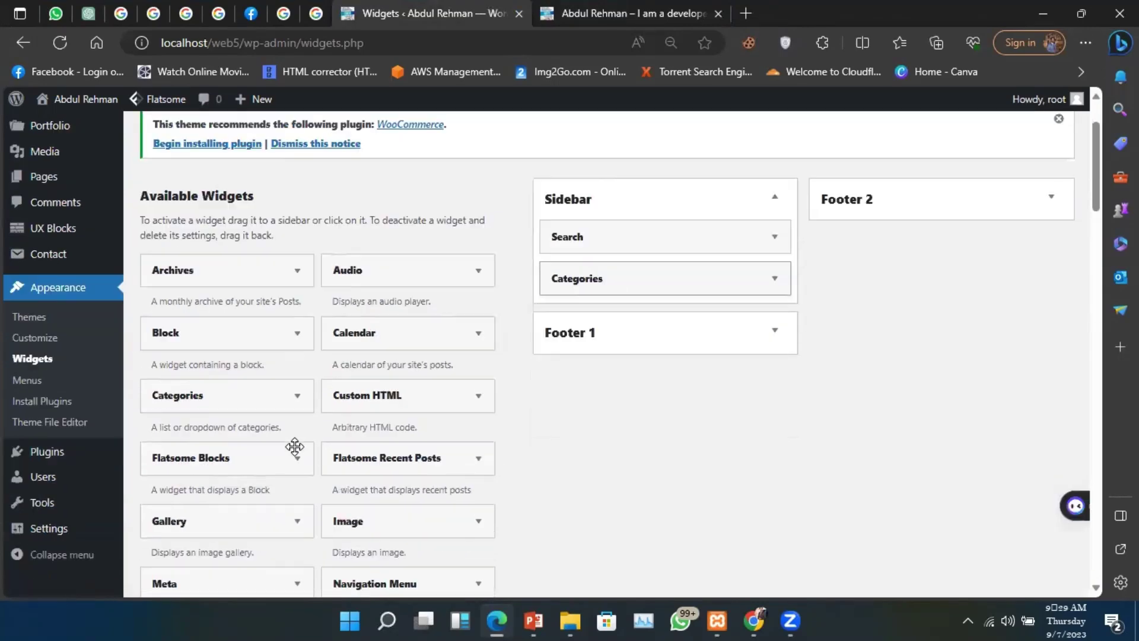
scroll(295, 451, down, 3)
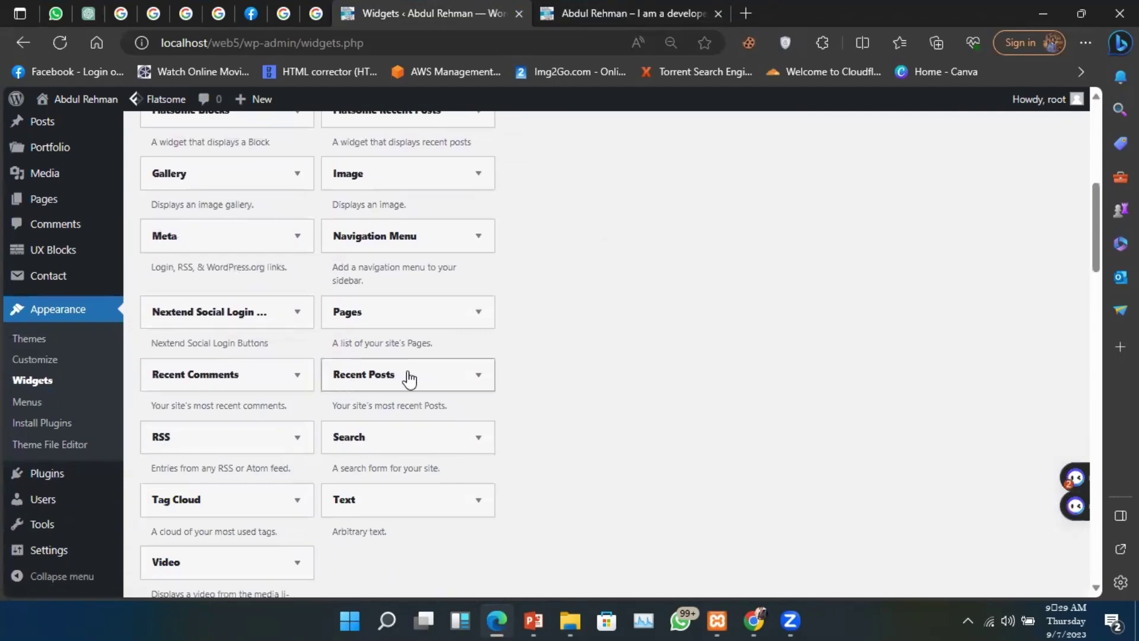
click(484, 384)
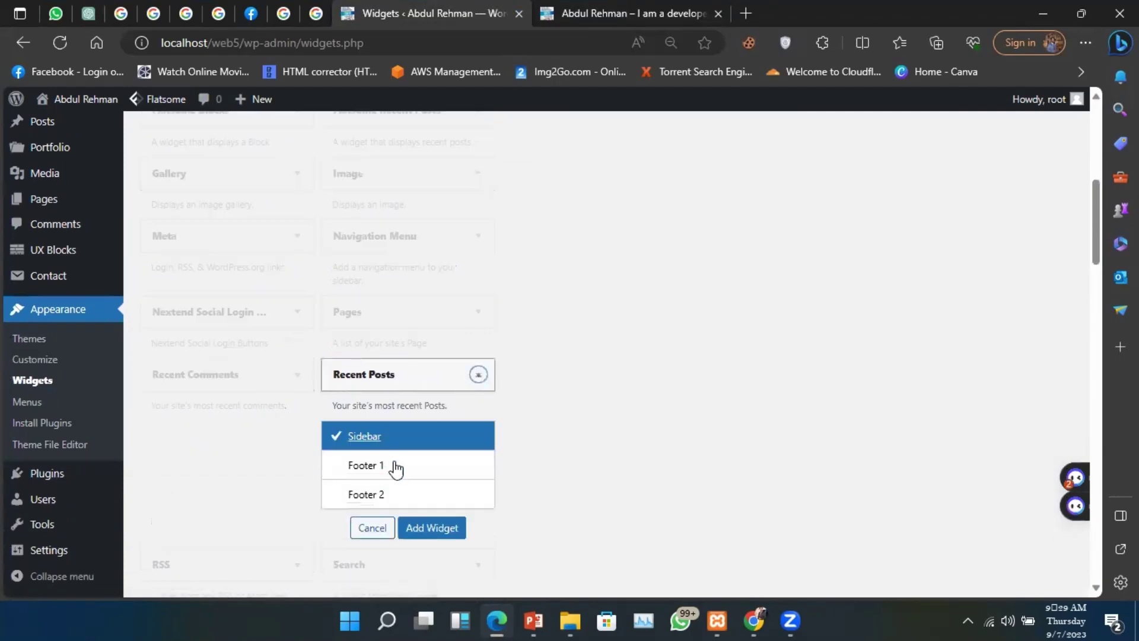
click(431, 530)
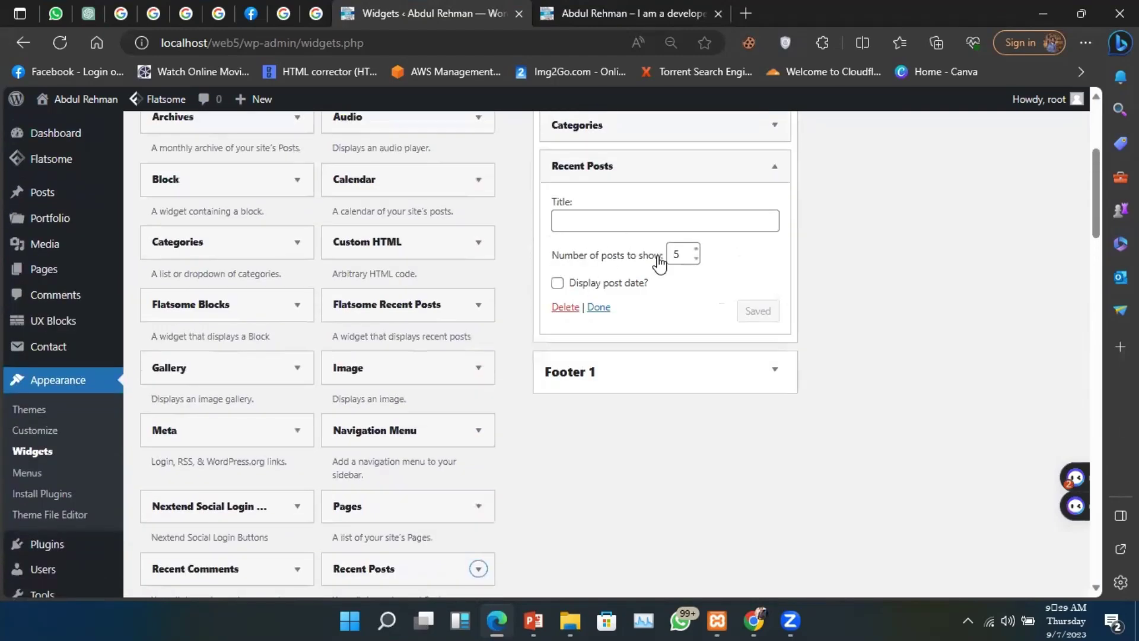
scroll(668, 287, up, 3)
scroll(673, 291, up, 1)
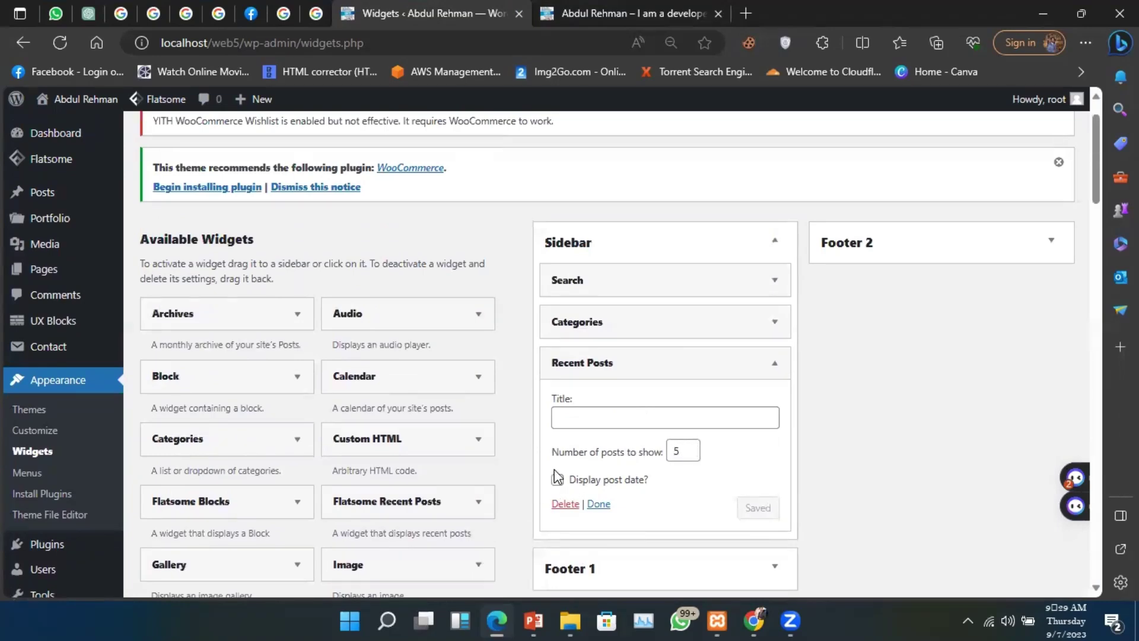
click(598, 504)
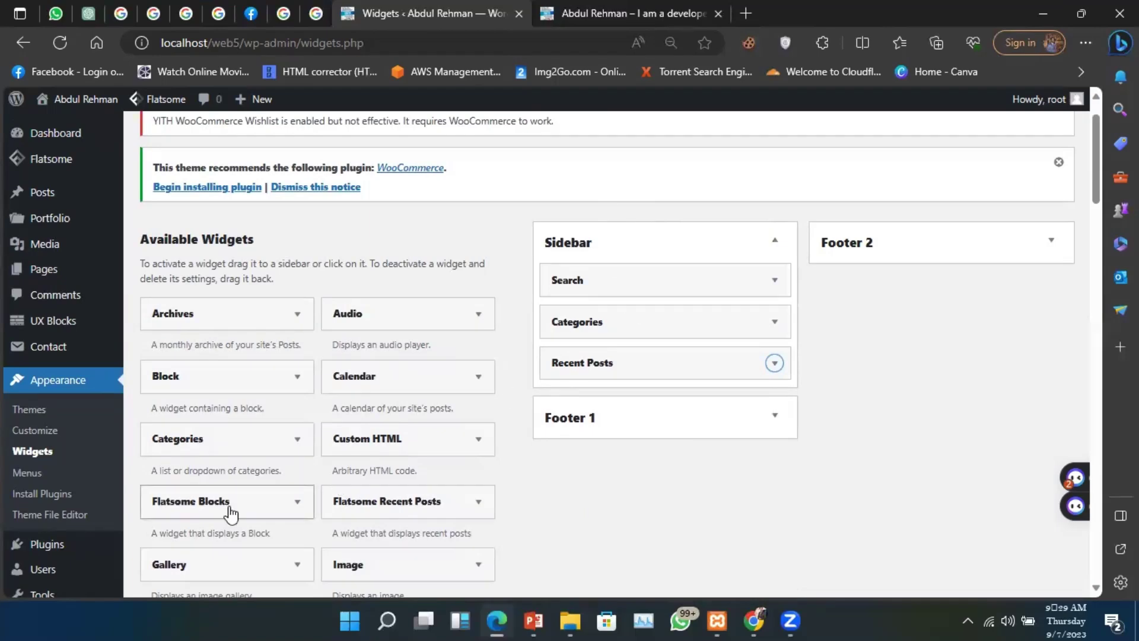
Step: Switch to the PowerPoint slide show and advance to the Page Settings slide
mouse_move(52, 336)
scroll(52, 336, up, 1)
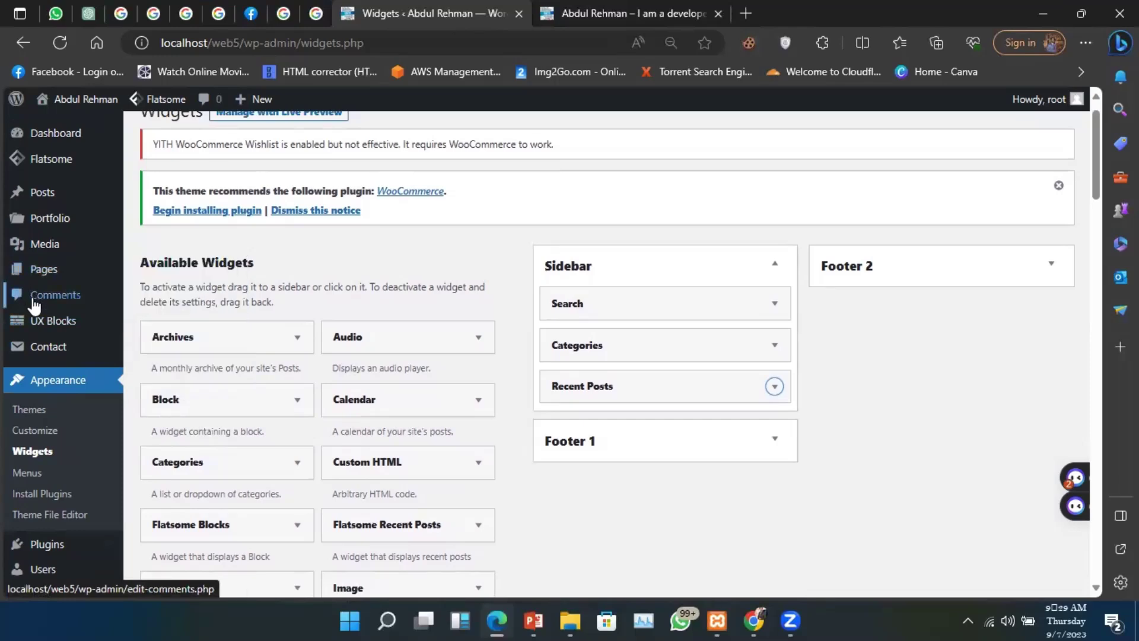
mouse_move(67, 279)
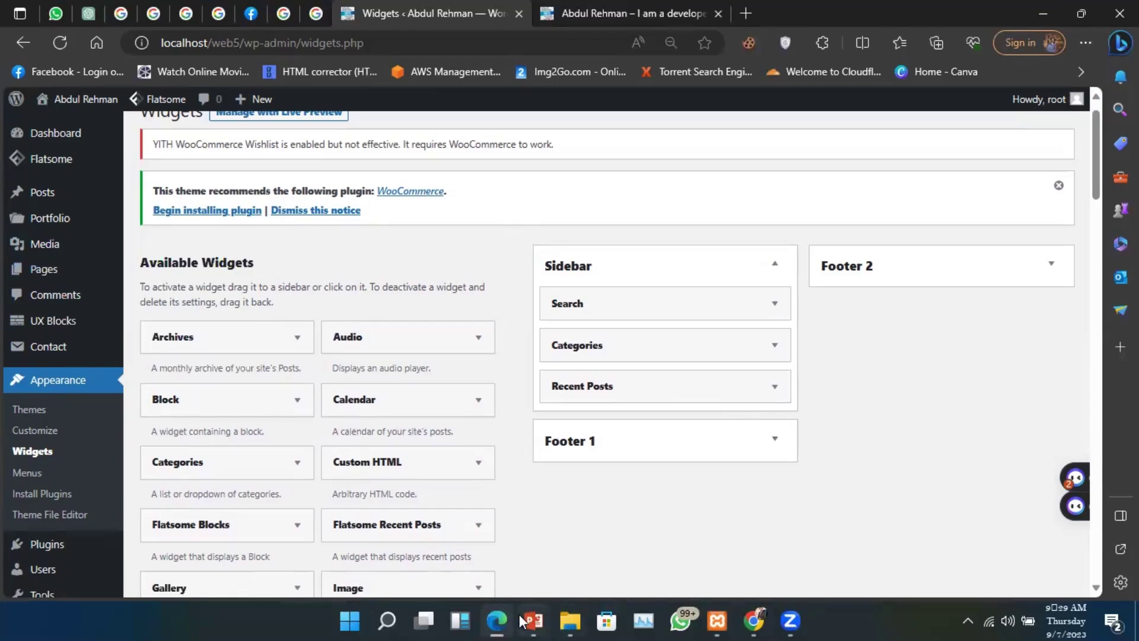
click(572, 568)
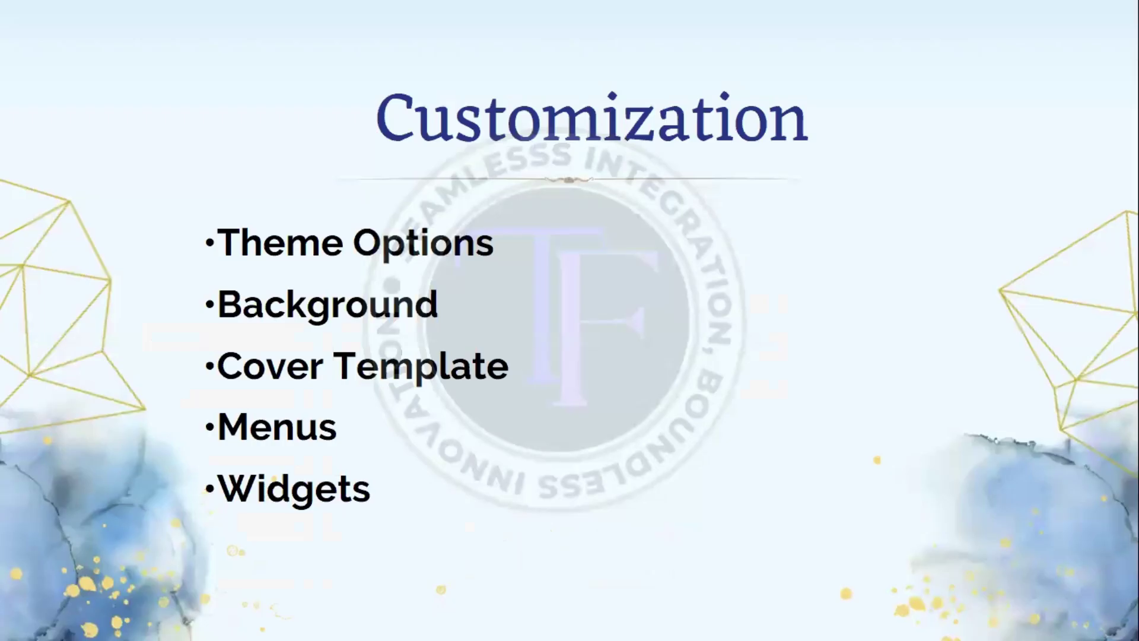
key(Right)
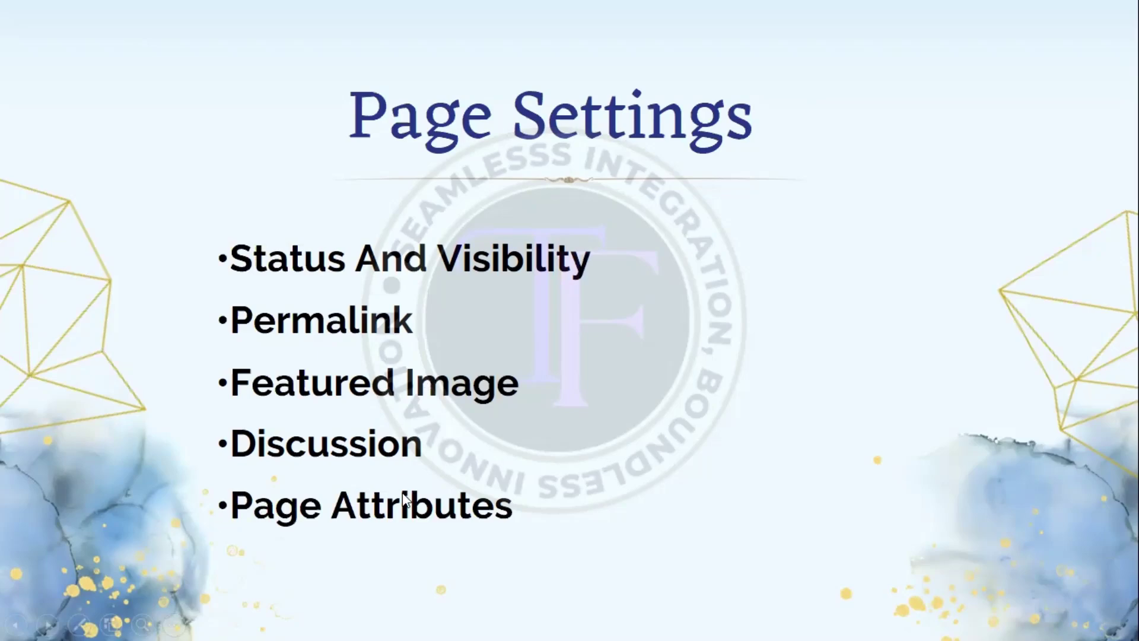
Step: Switch back to Microsoft Edge and start a new page from the WordPress site's list of pages
key(super+Tab)
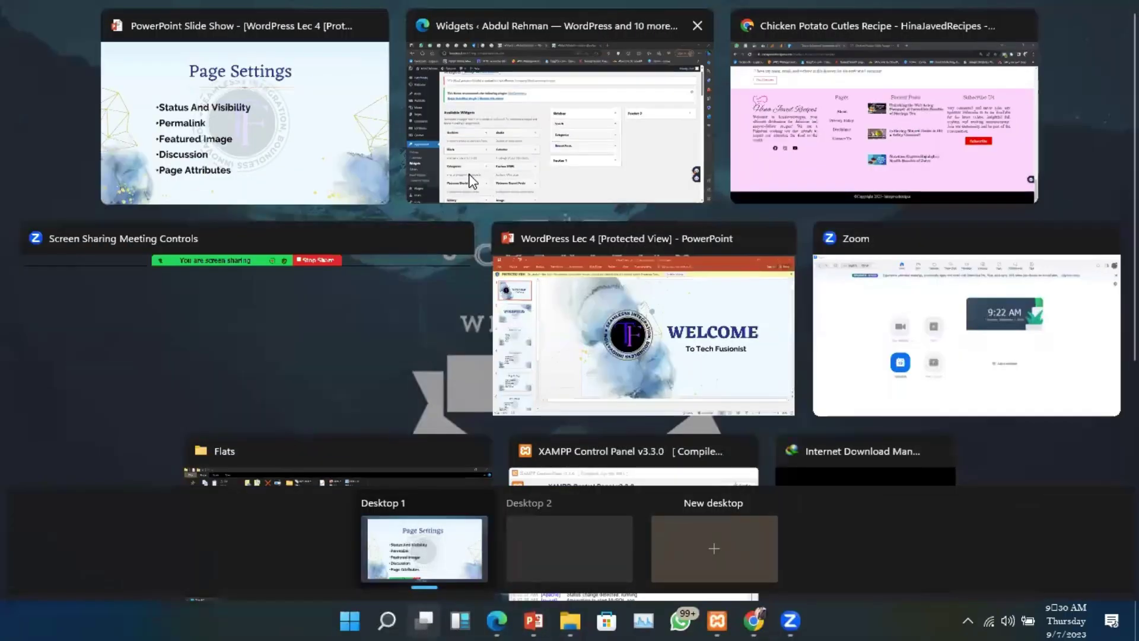
click(472, 181)
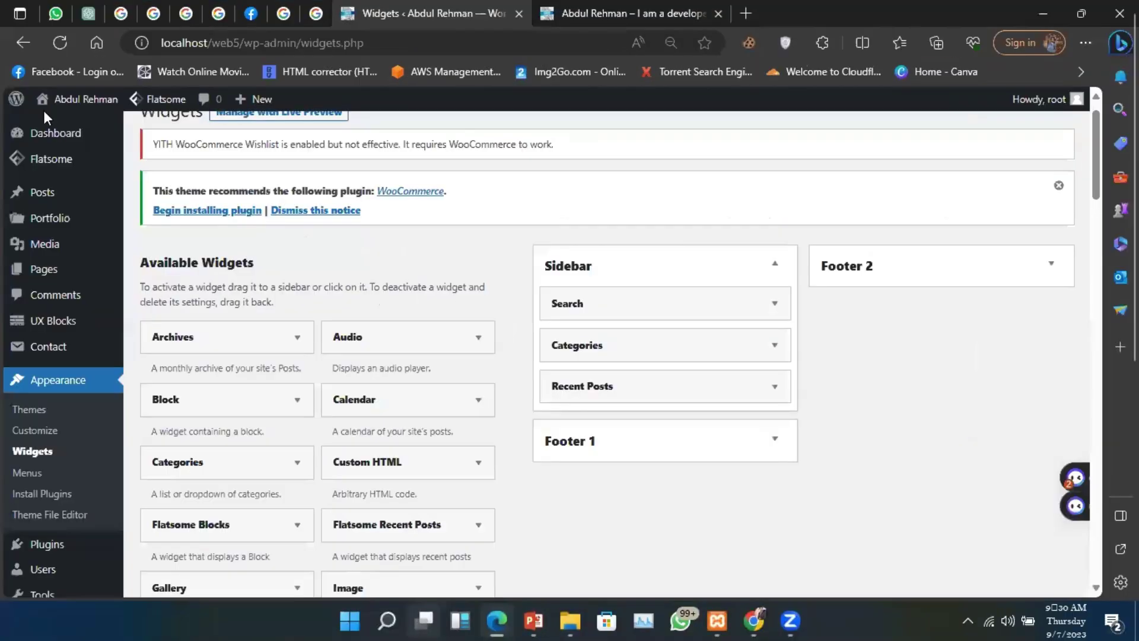
click(55, 271)
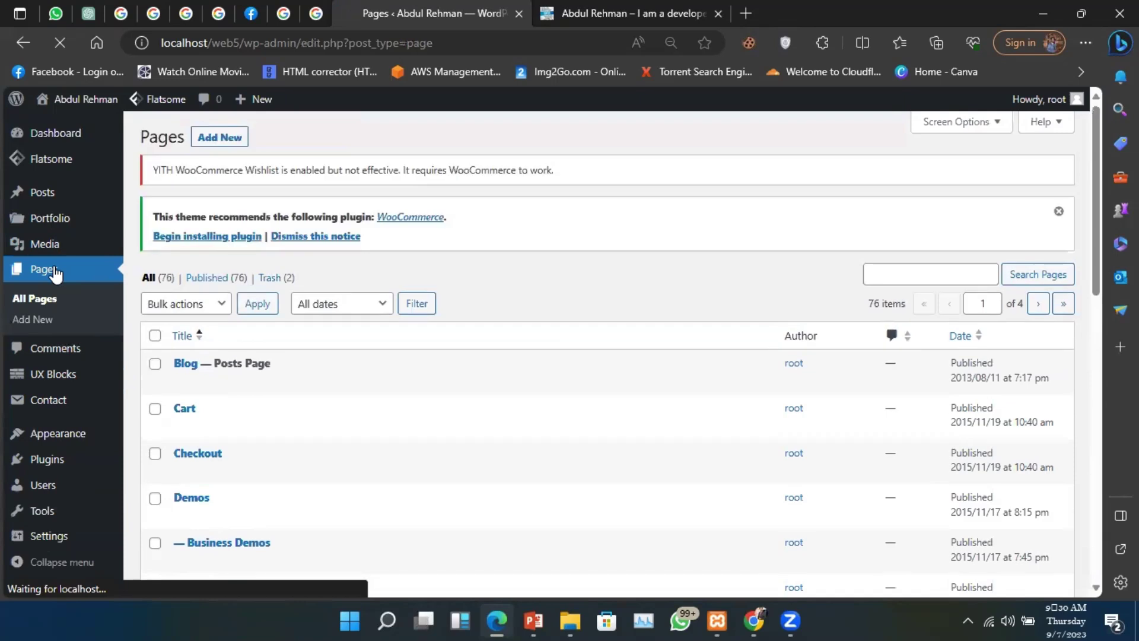
click(187, 409)
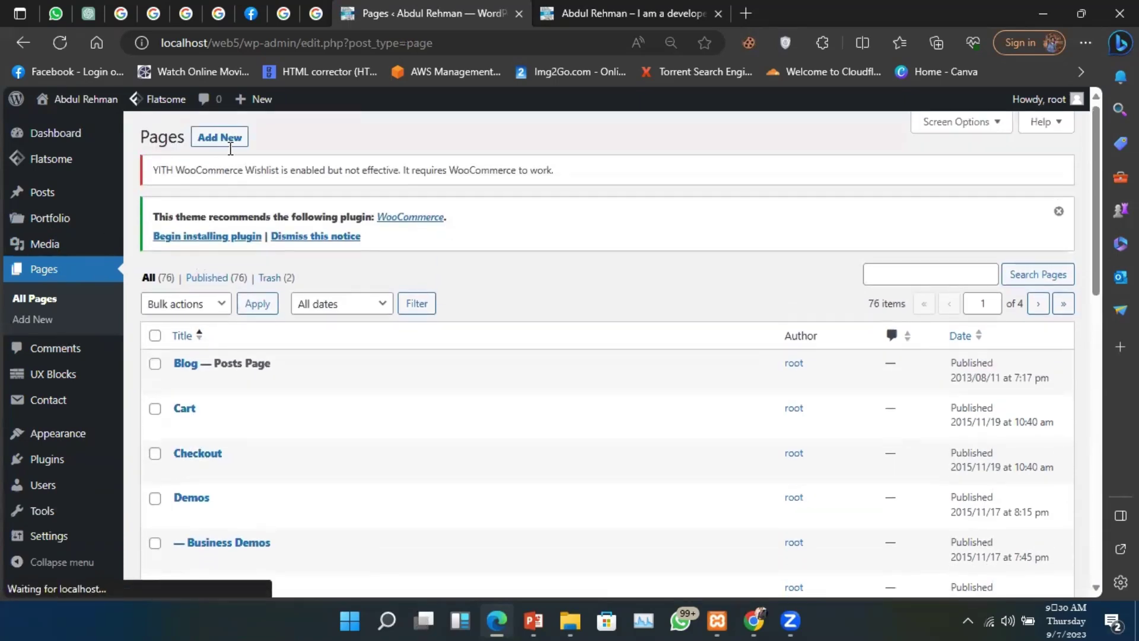
click(231, 141)
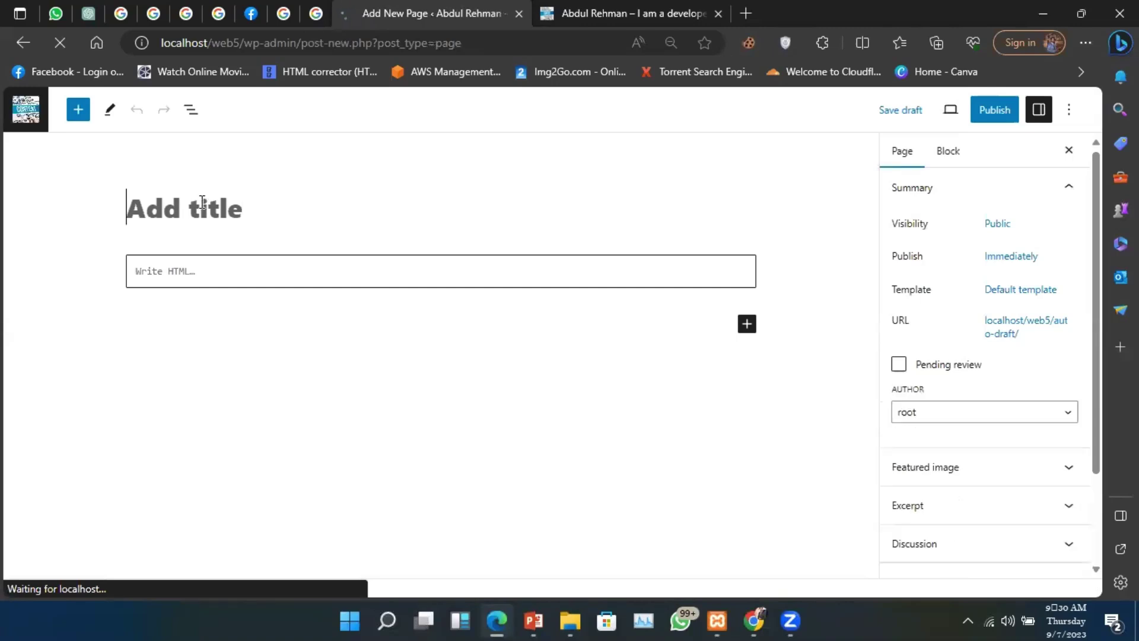
Step: Title the new page "Test Page"
text(Tst)
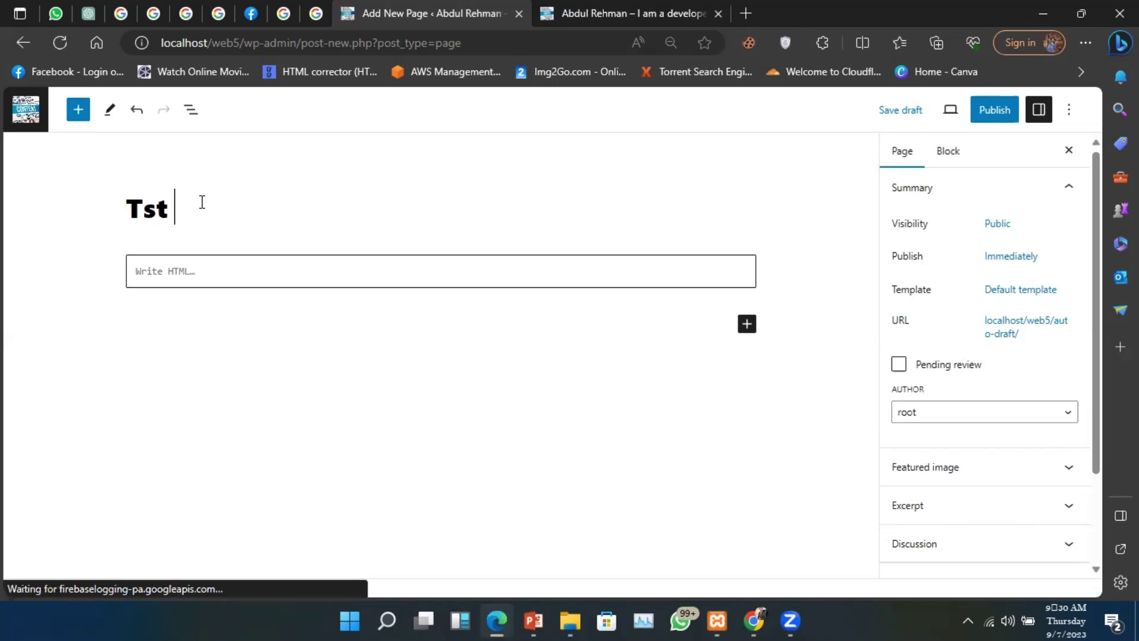
key(BackSpace)
key(BackSpace)
key(BackSpace)
key(BackSpace)
text(Te)
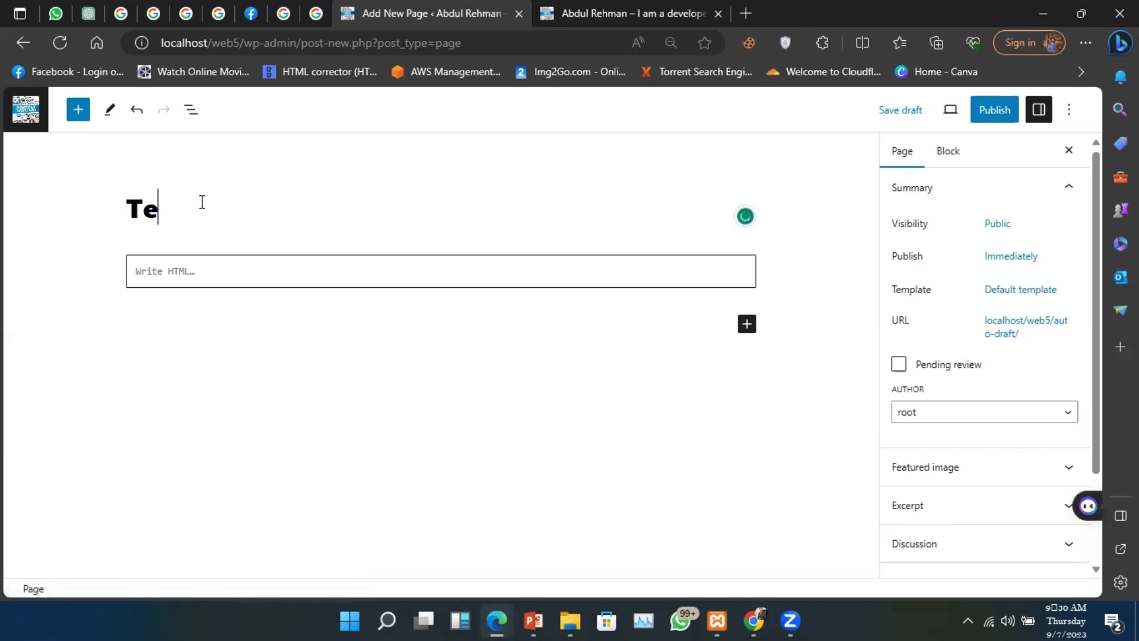
text(st P)
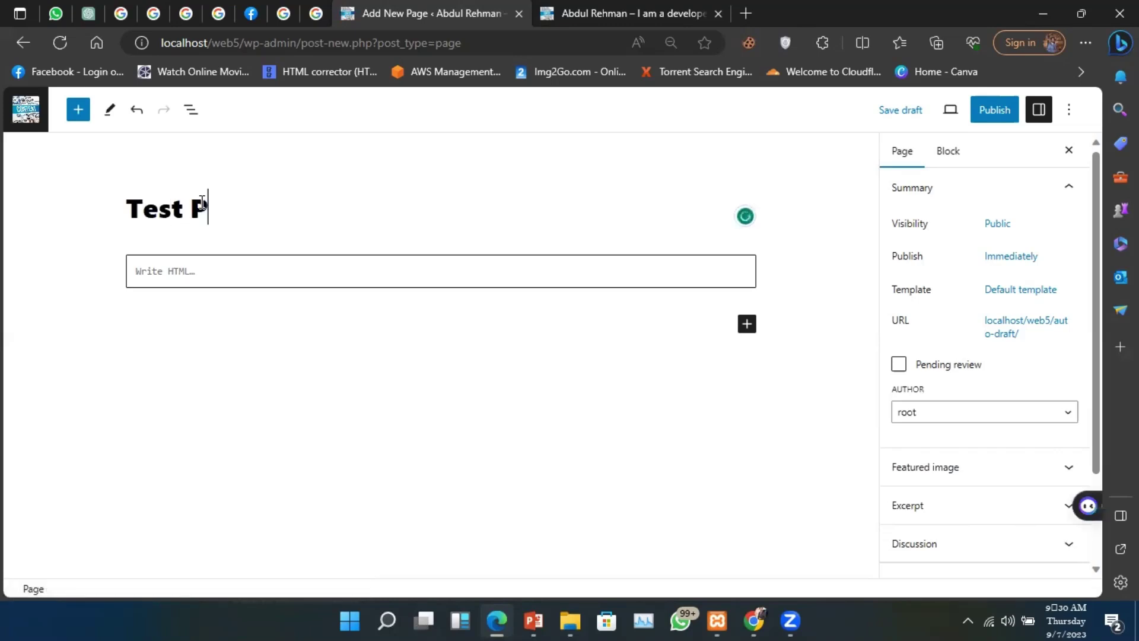
text(age)
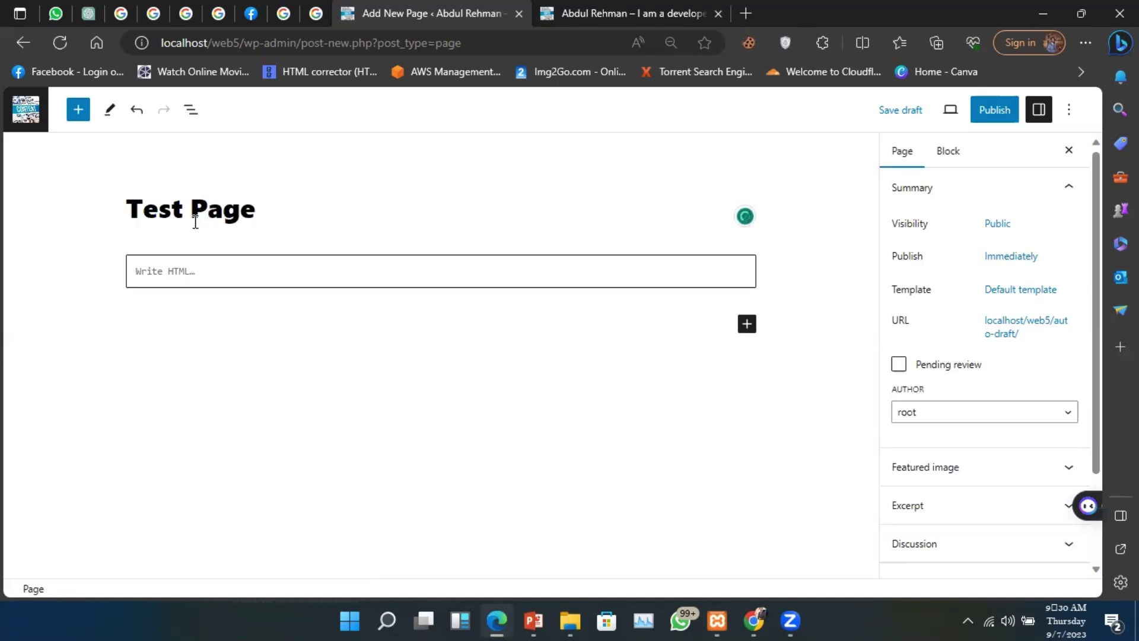
Step: Switch to the PowerPoint slide show to review the Page Settings slide, and return to the page editor in Microsoft Edge
mouse_move(530, 621)
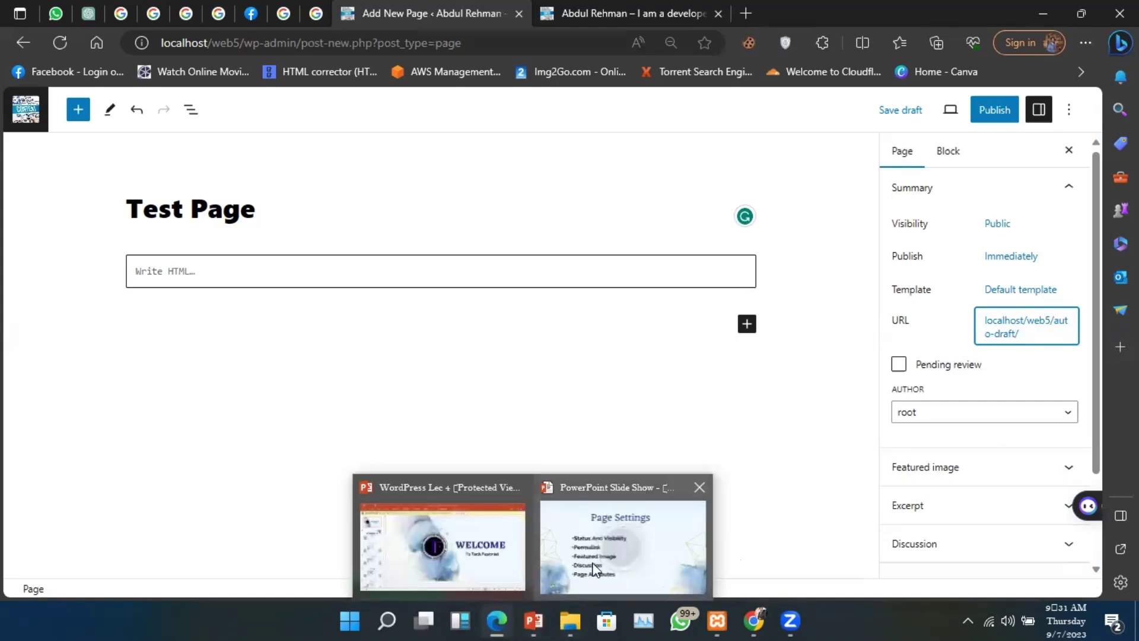
click(587, 569)
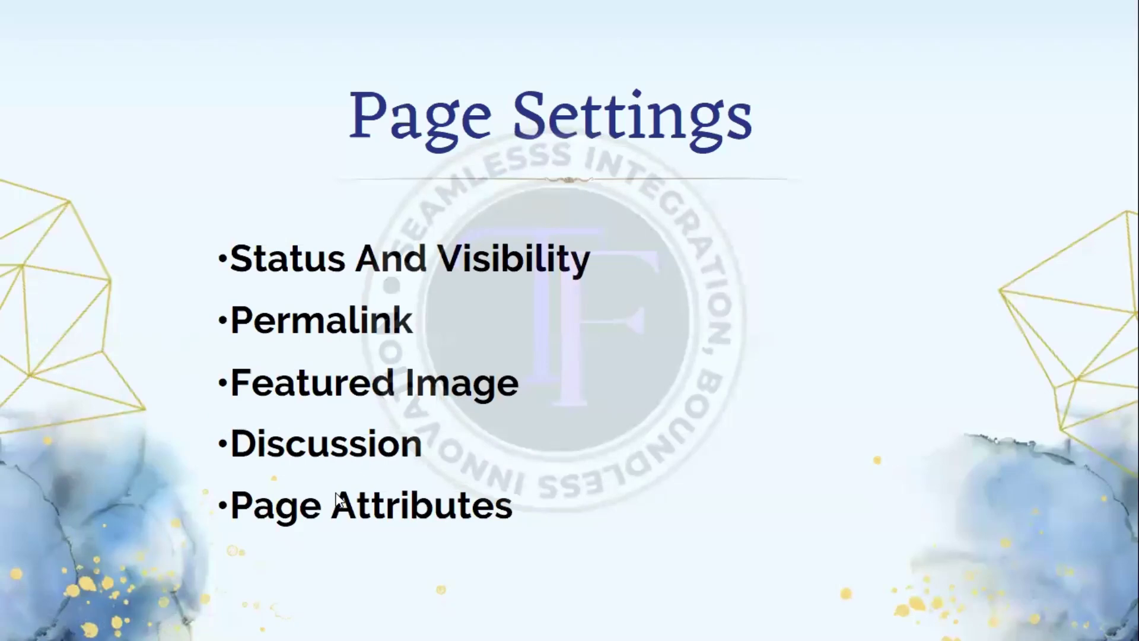
key(super+Tab)
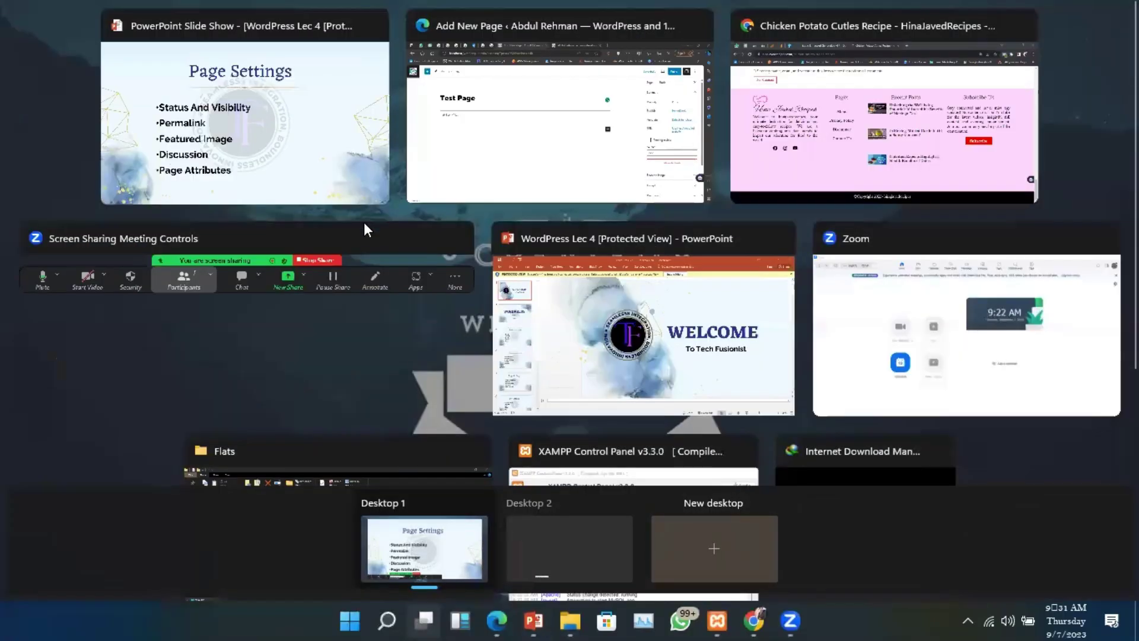
click(455, 179)
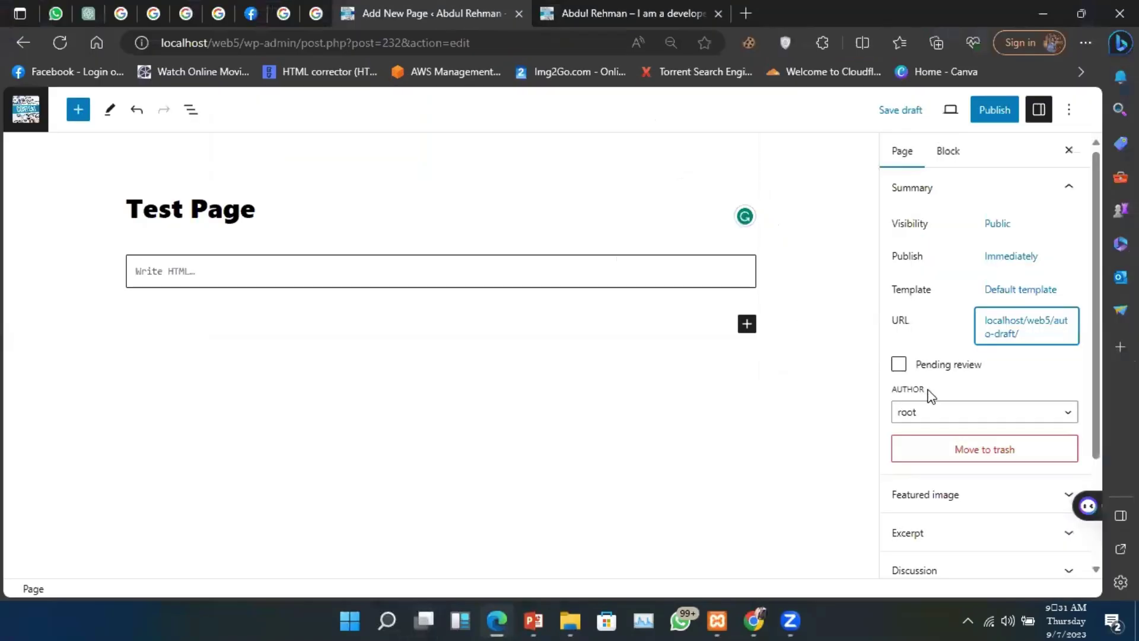
Step: Set the existing Capture.jpg from the media library as the featured image of Test Page
scroll(982, 427, down, 2)
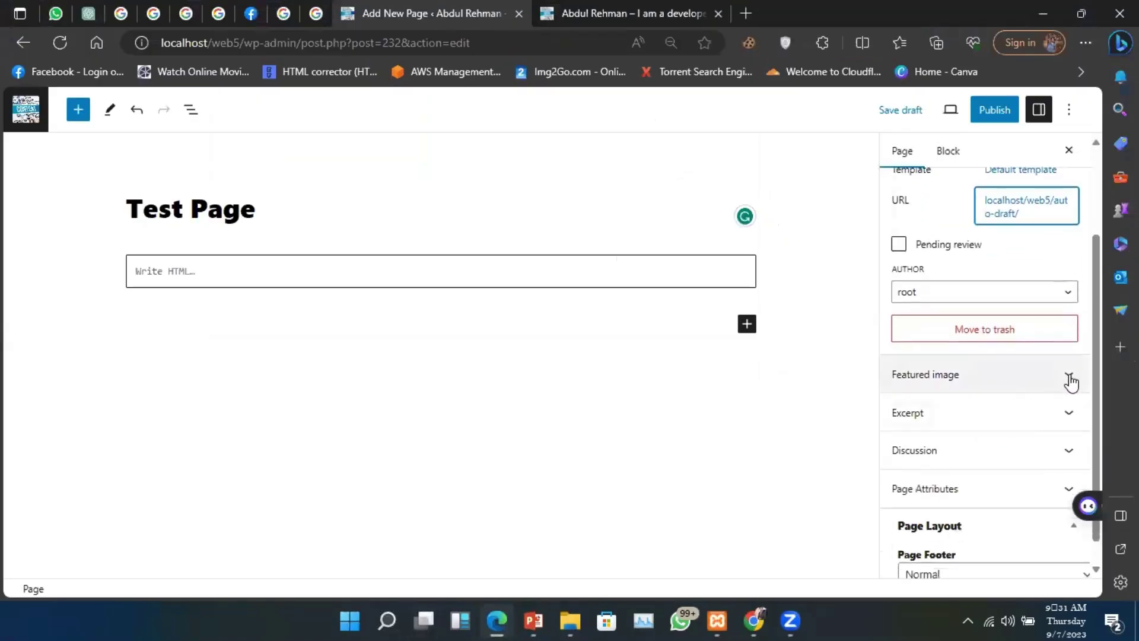
click(1070, 382)
scroll(974, 425, down, 1)
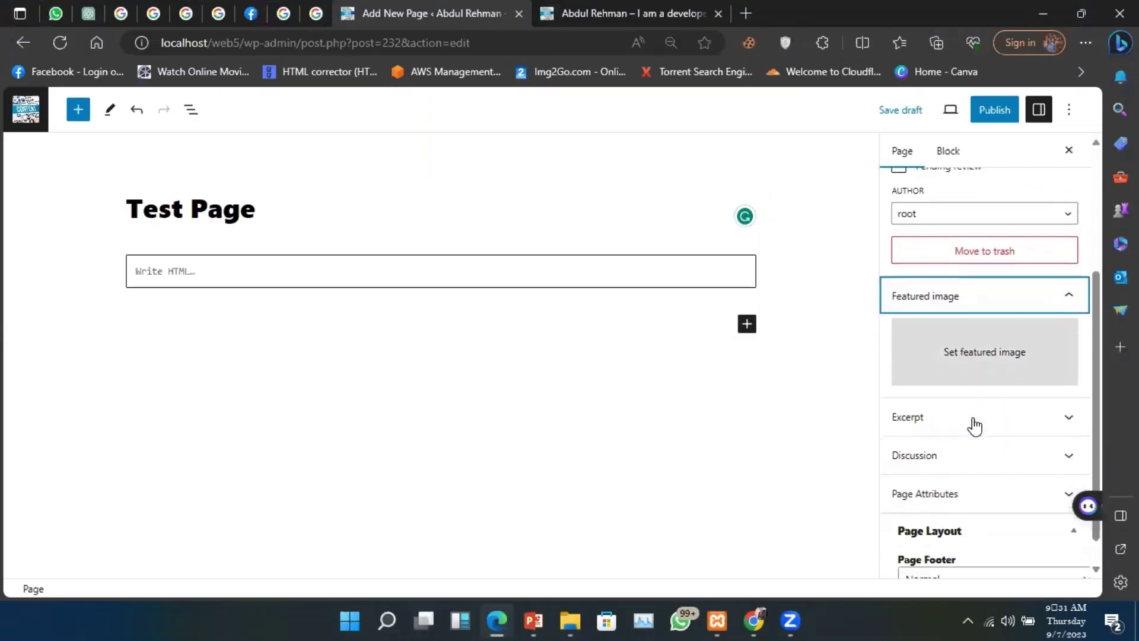
click(975, 368)
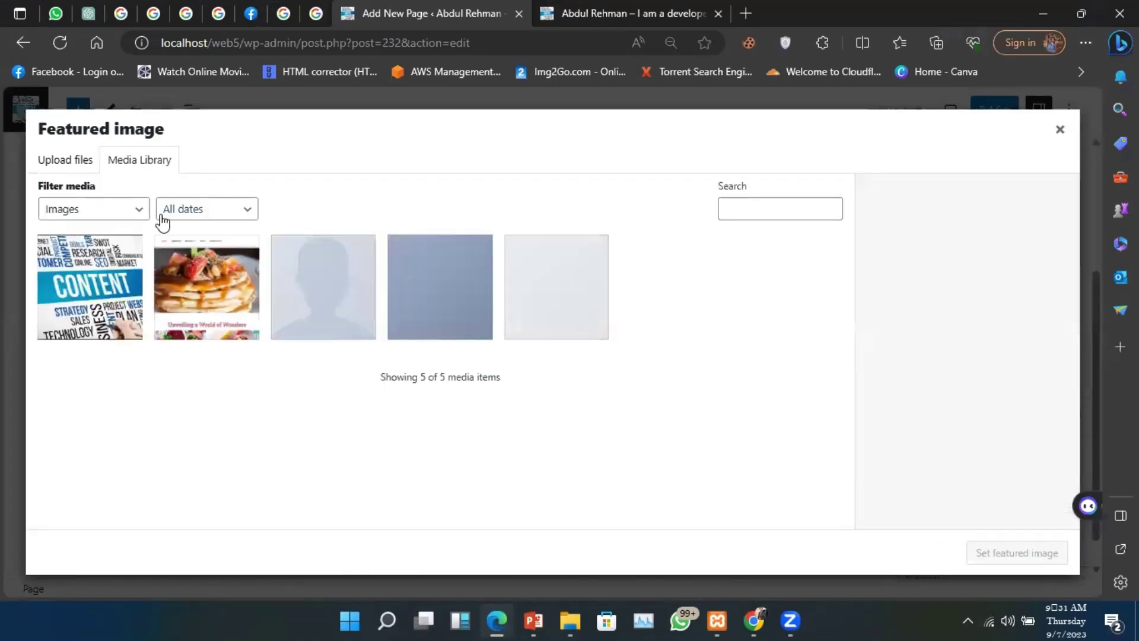
click(181, 282)
click(43, 310)
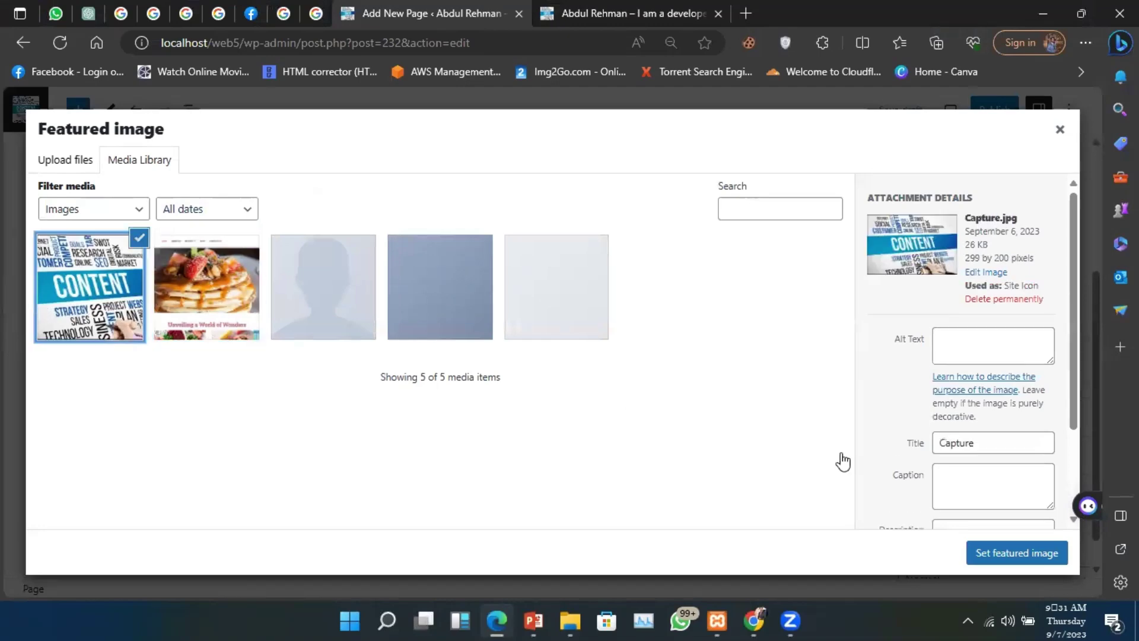
click(1012, 549)
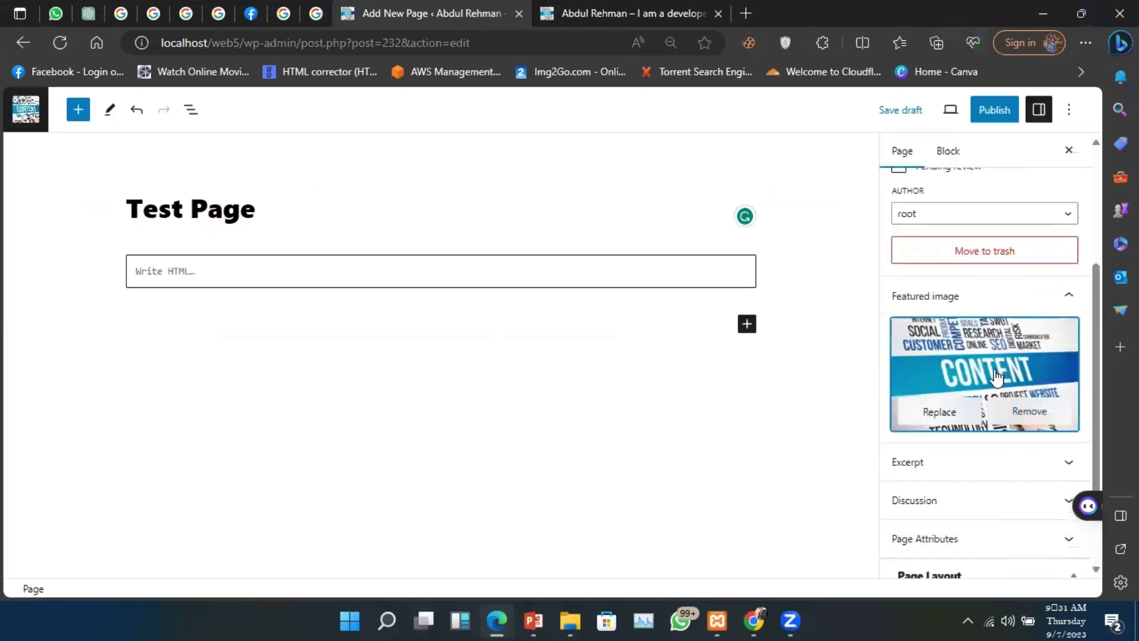
click(1066, 297)
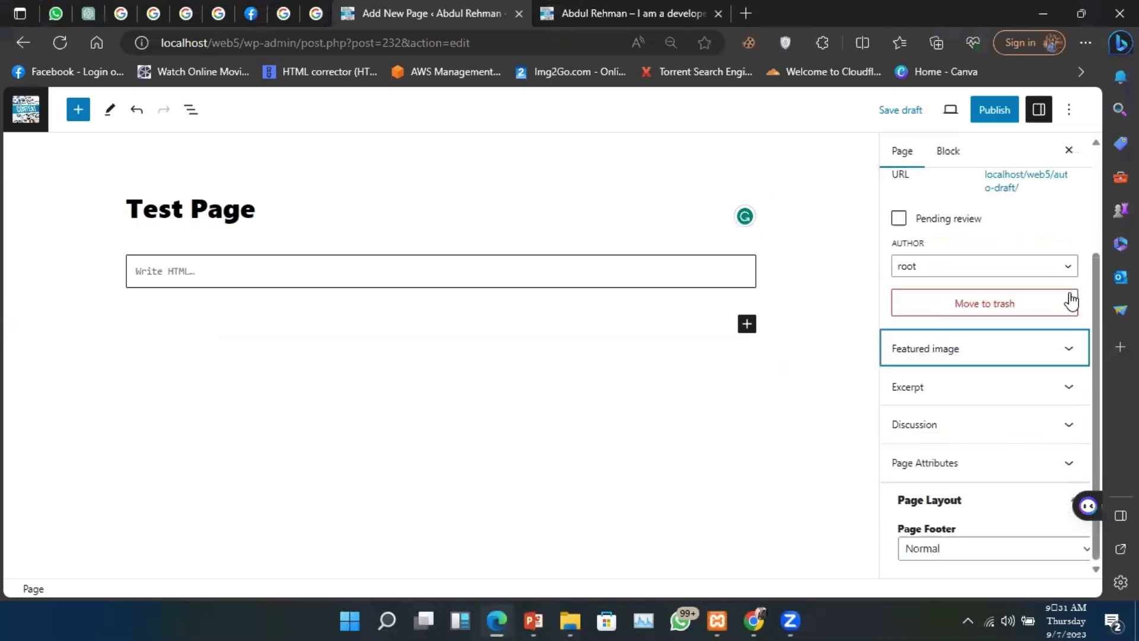
Step: Examine the page's Discussion and Page Attributes settings, including the comments option, parent page and order
click(1068, 426)
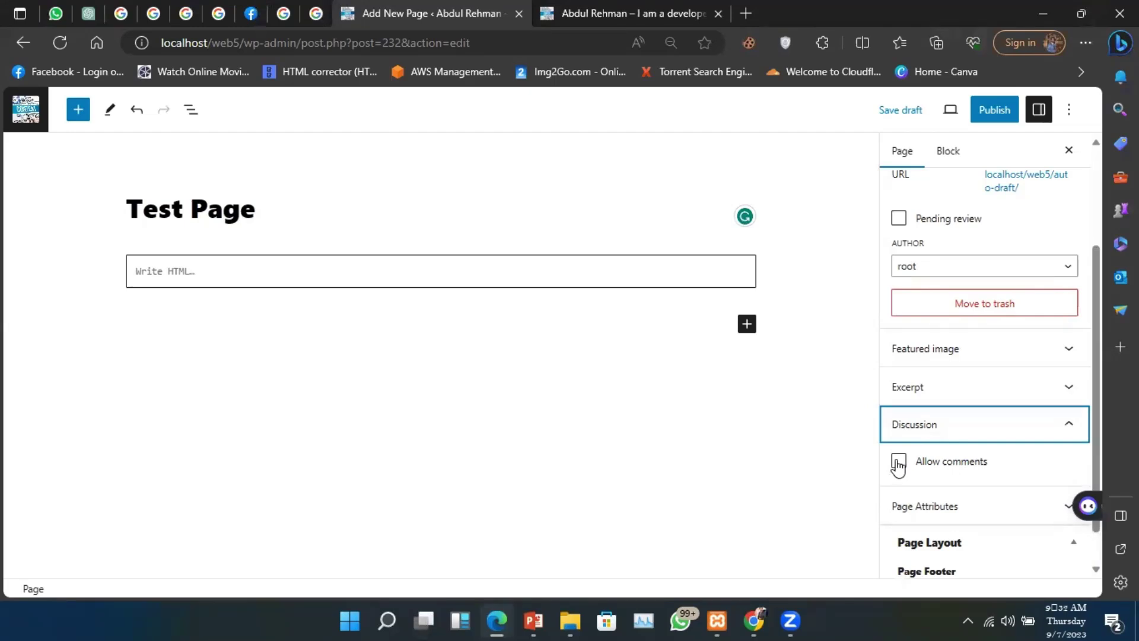
click(1077, 429)
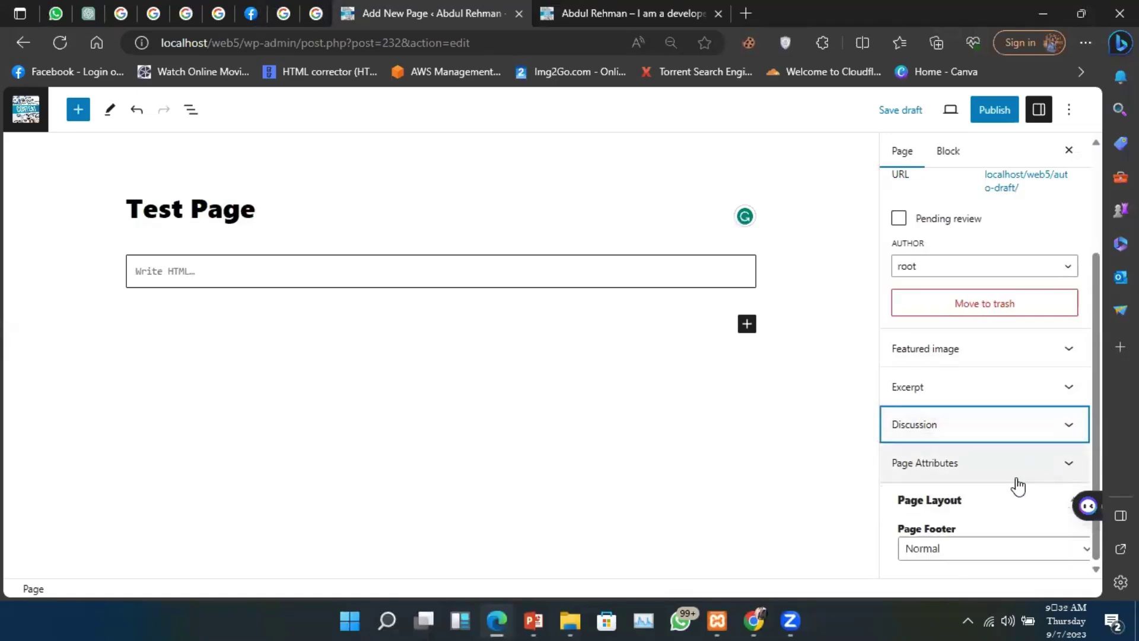
click(1059, 471)
scroll(973, 460, down, 2)
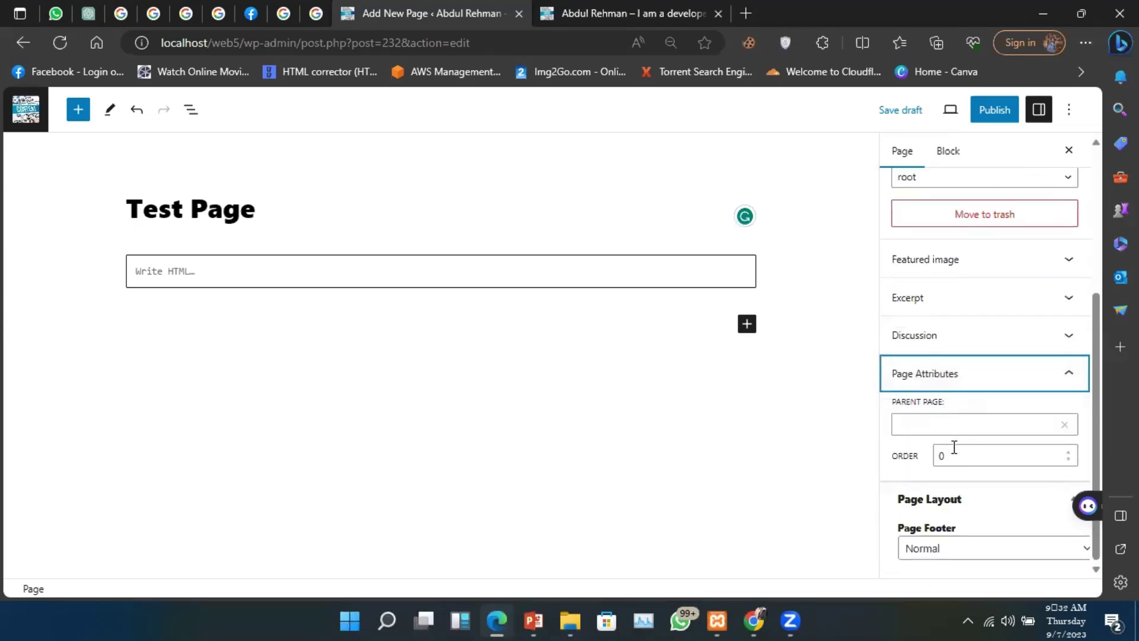
click(1066, 335)
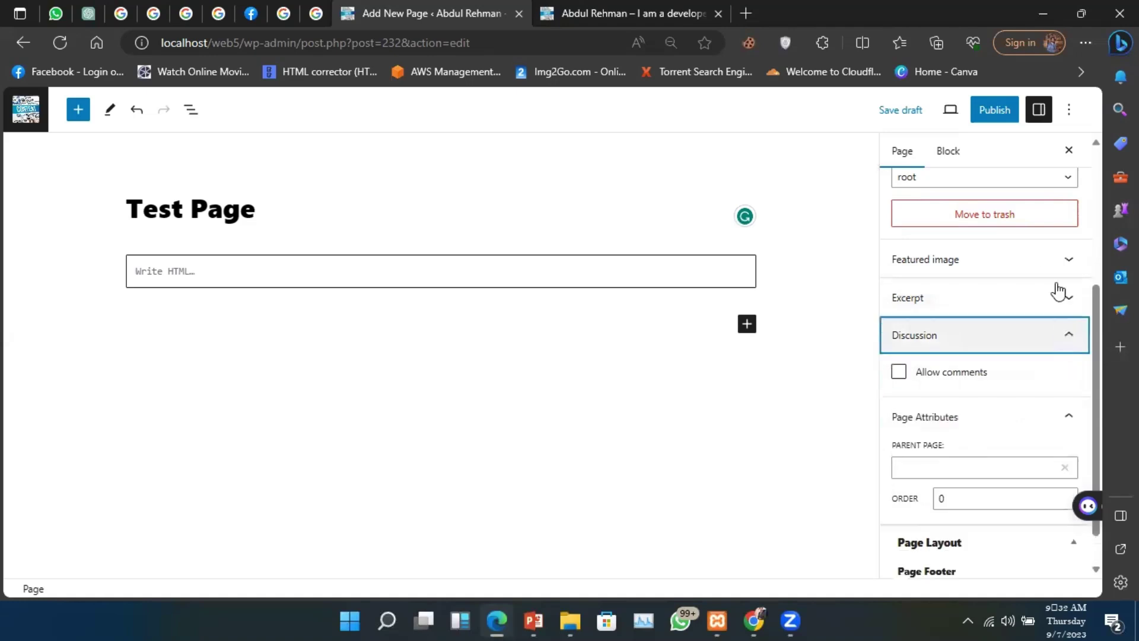
Step: Publish Test Page and highlight parts of its page address, ending on the word "page"
click(1002, 110)
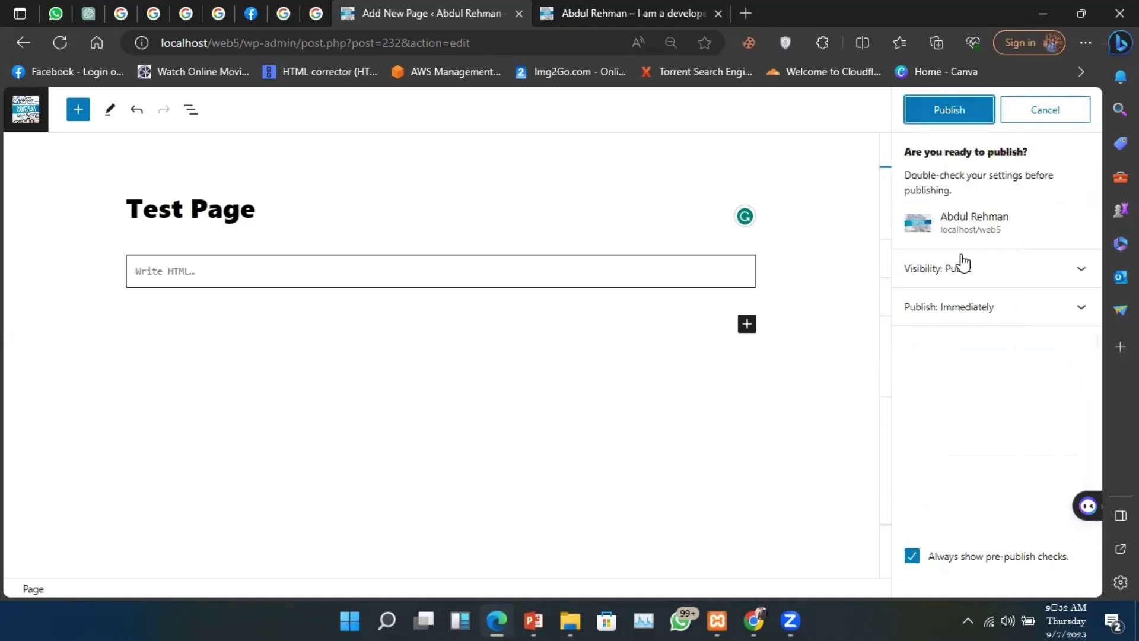
click(953, 114)
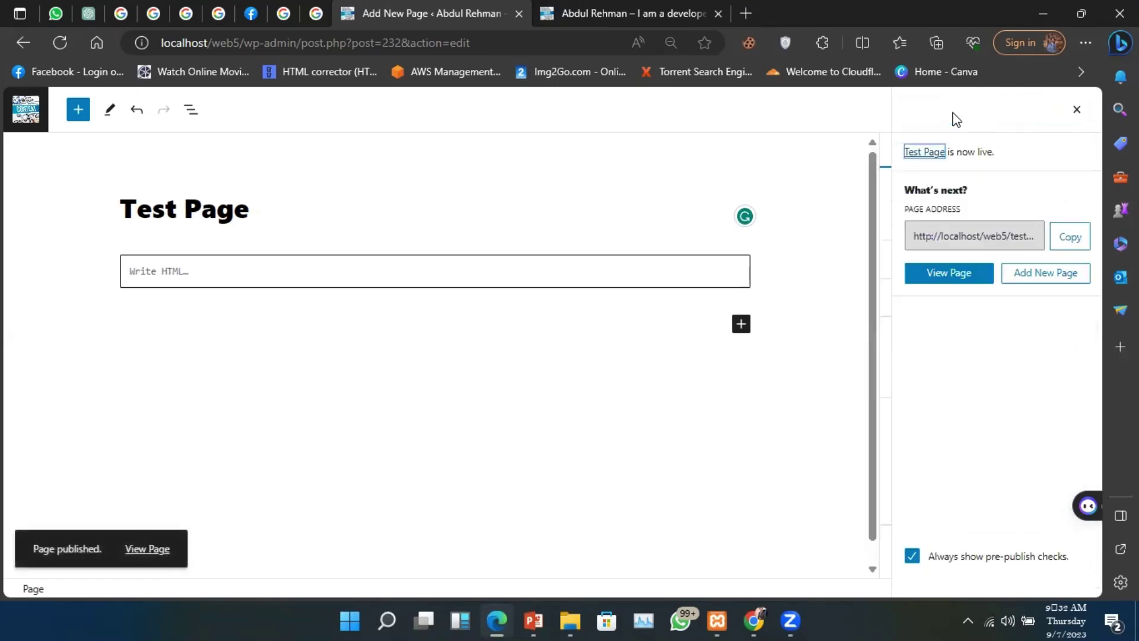
drag(929, 238, 1039, 232)
click(1038, 232)
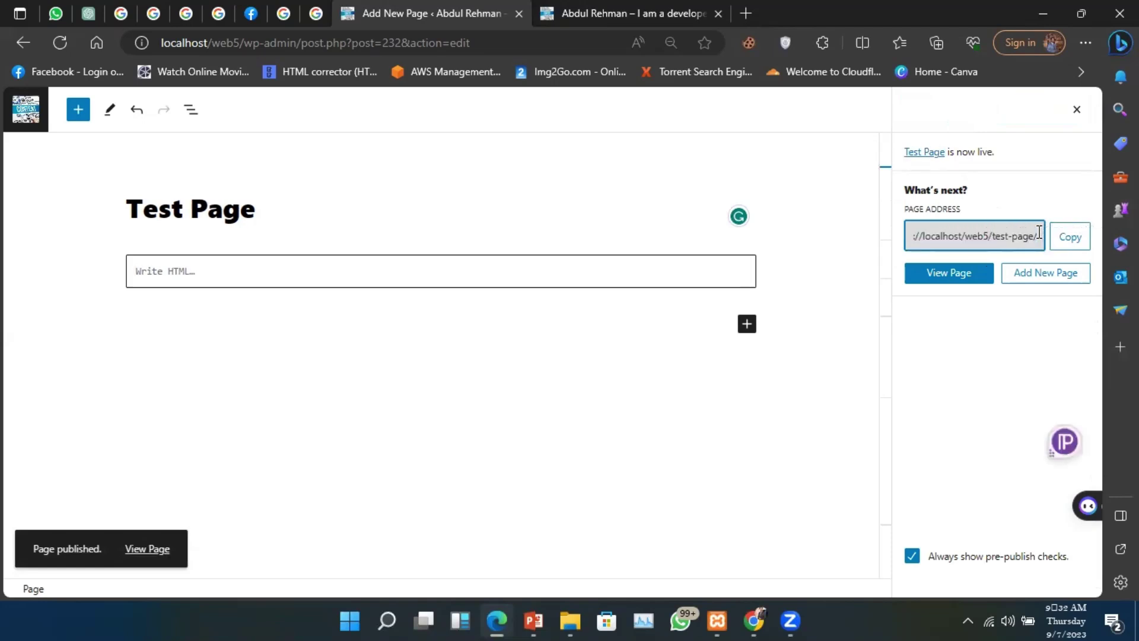
drag(953, 245, 986, 241)
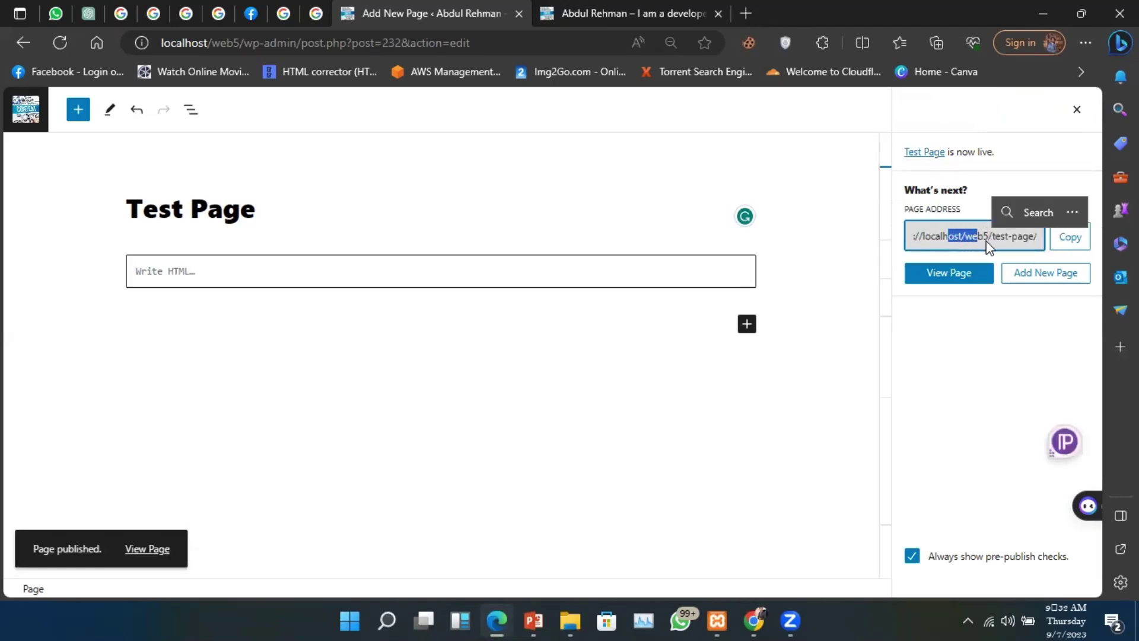
click(1026, 238)
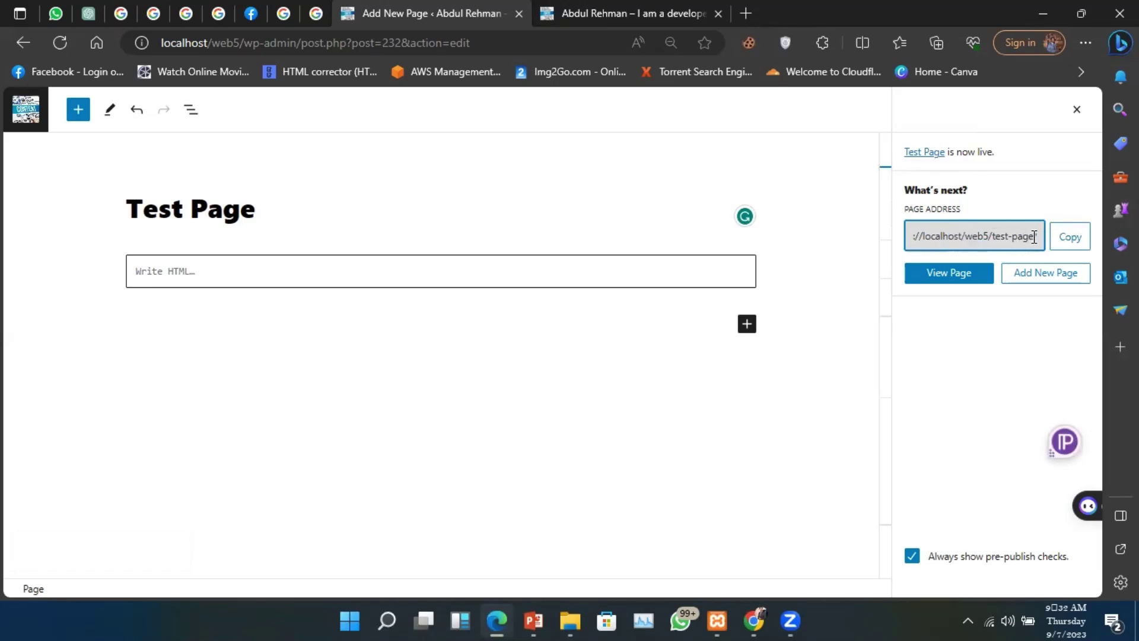
double_click(1019, 237)
Step: Switch to the PowerPoint slide show and advance to the Post Setting slide
mouse_move(549, 620)
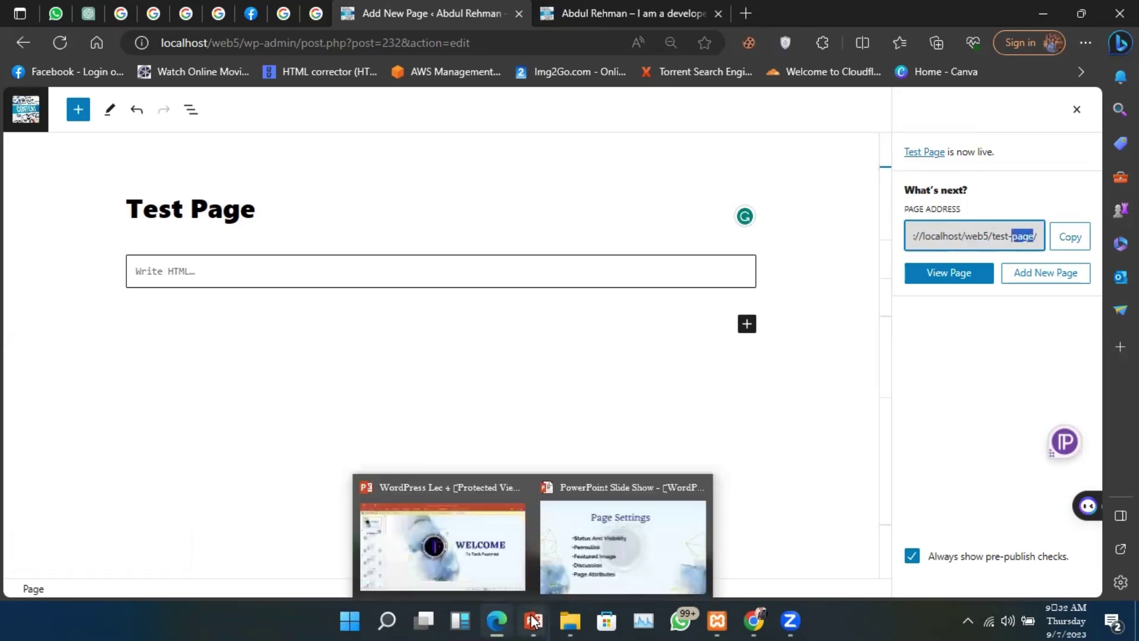
click(603, 552)
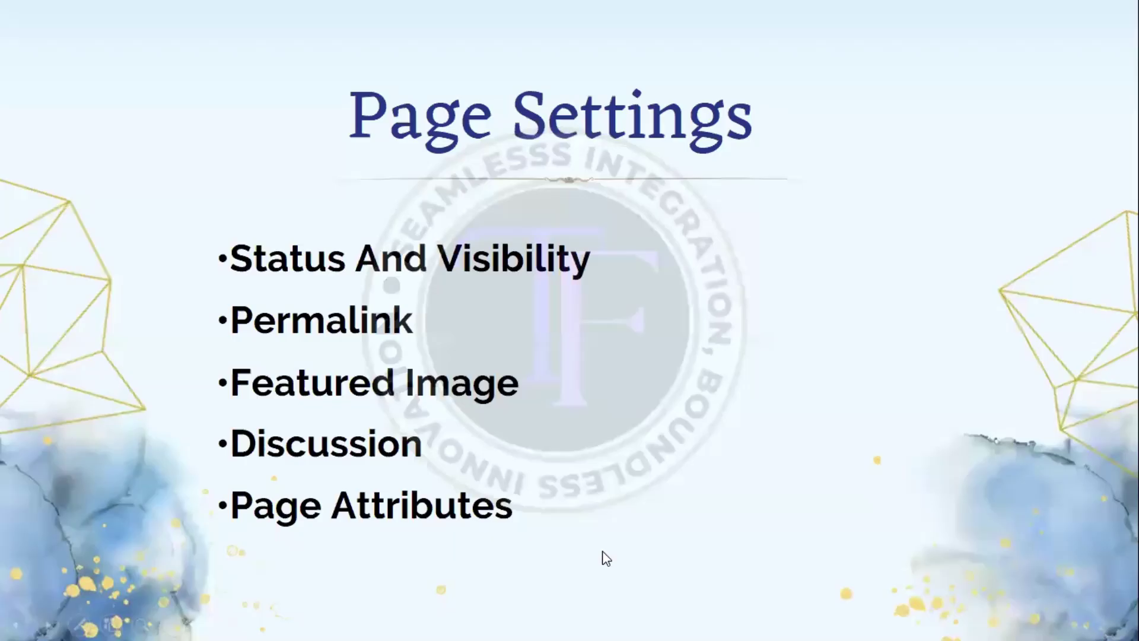
click(639, 154)
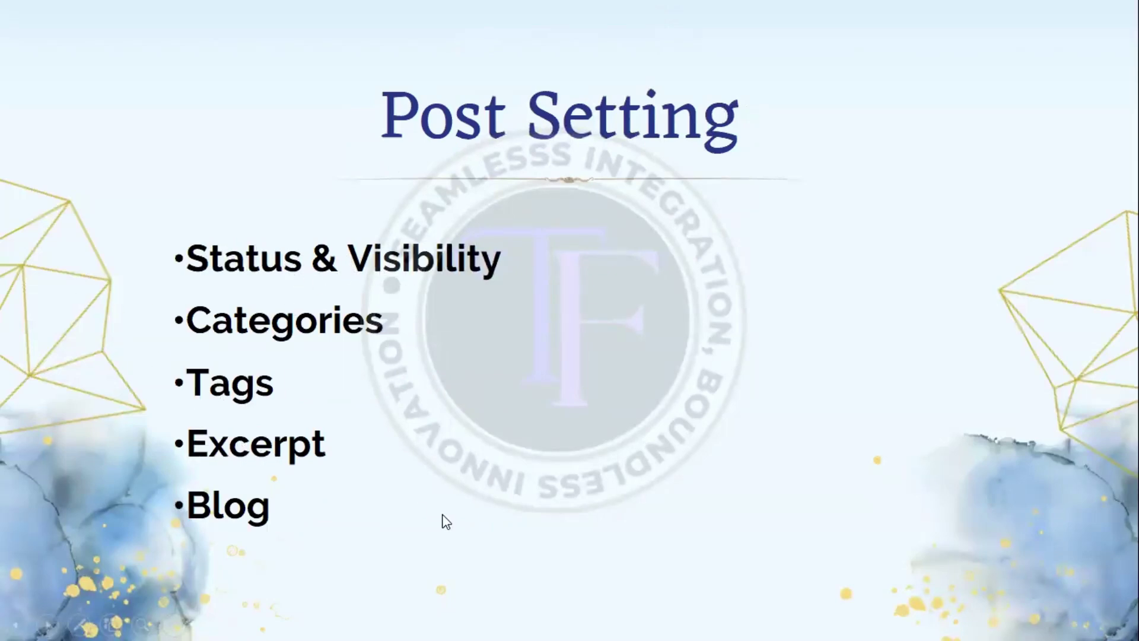
Step: Return to Microsoft Edge, leave the page editor and open the WordPress site's list of posts
key(super+Tab)
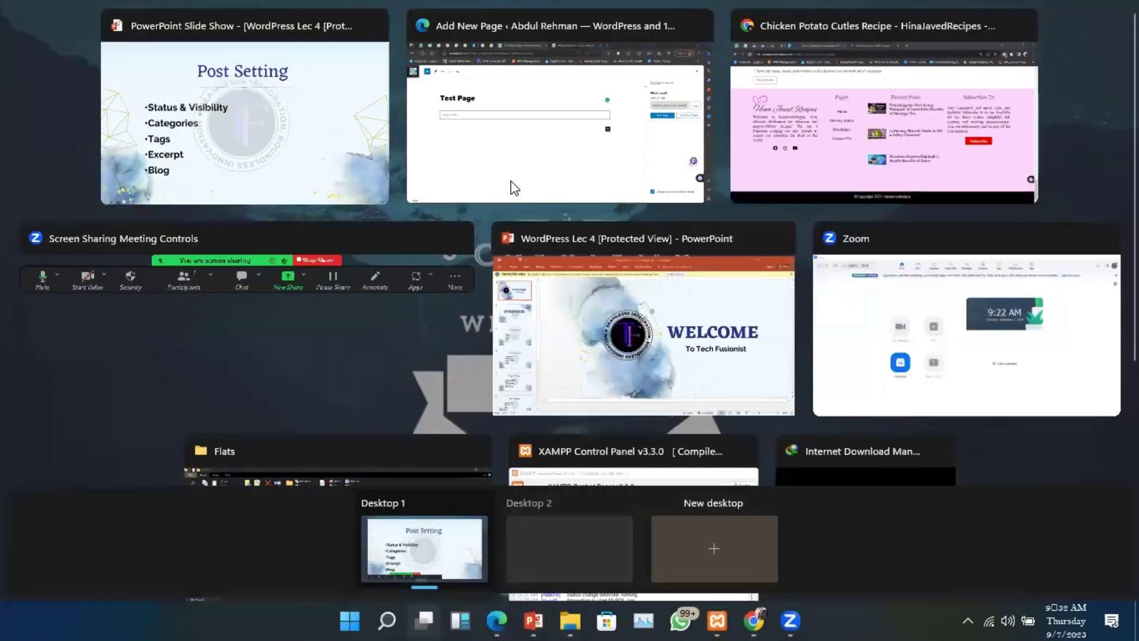
click(514, 188)
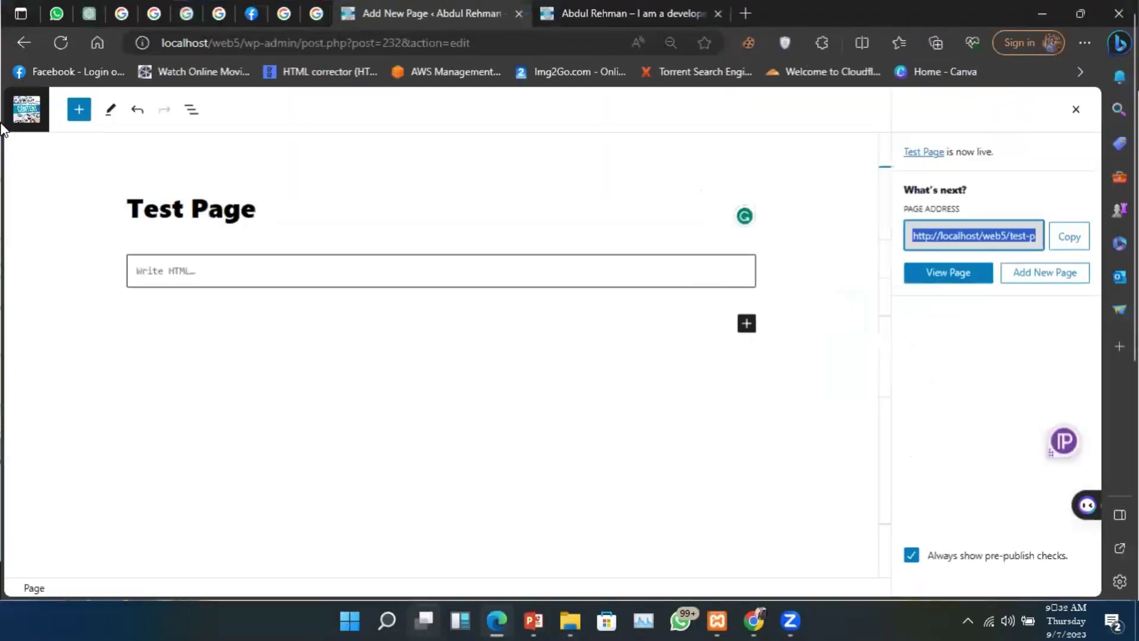
click(21, 47)
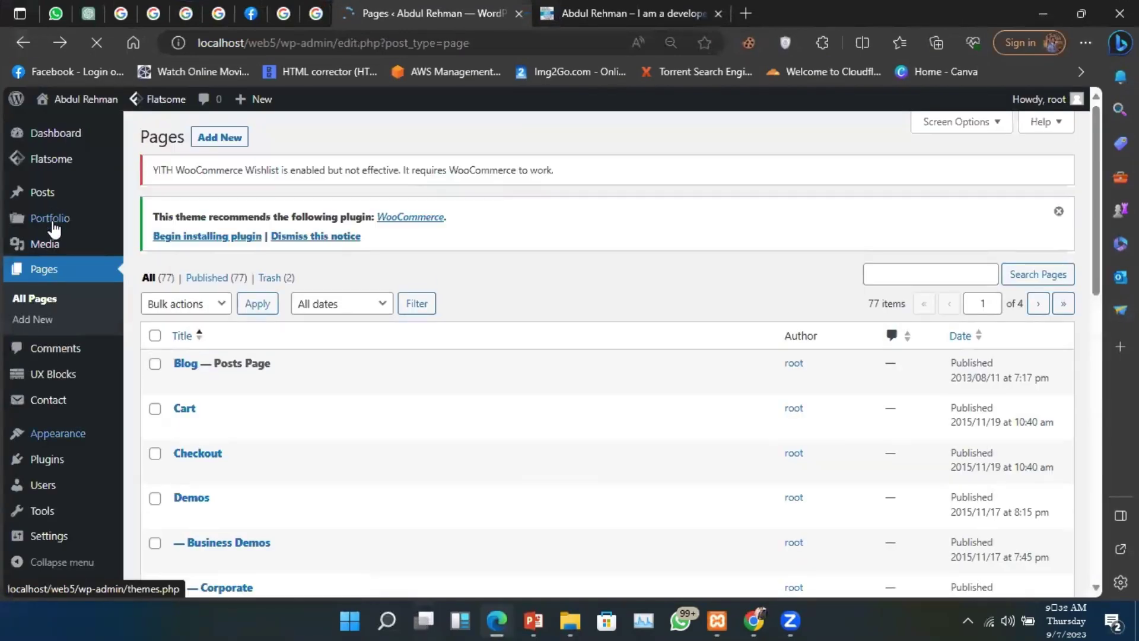
mouse_move(43, 204)
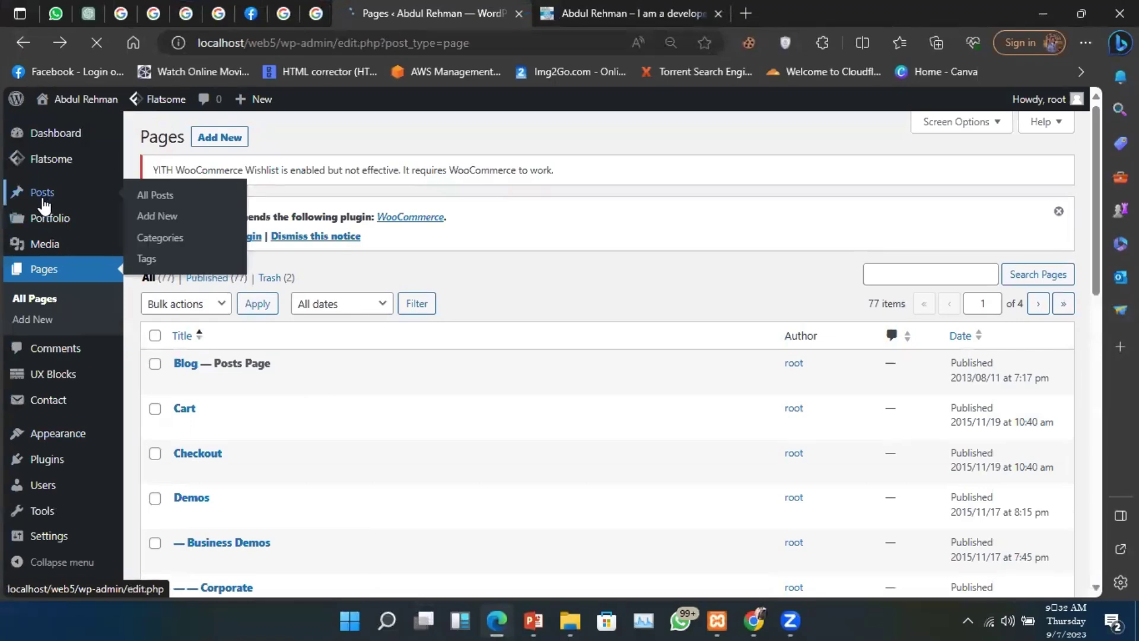
click(43, 204)
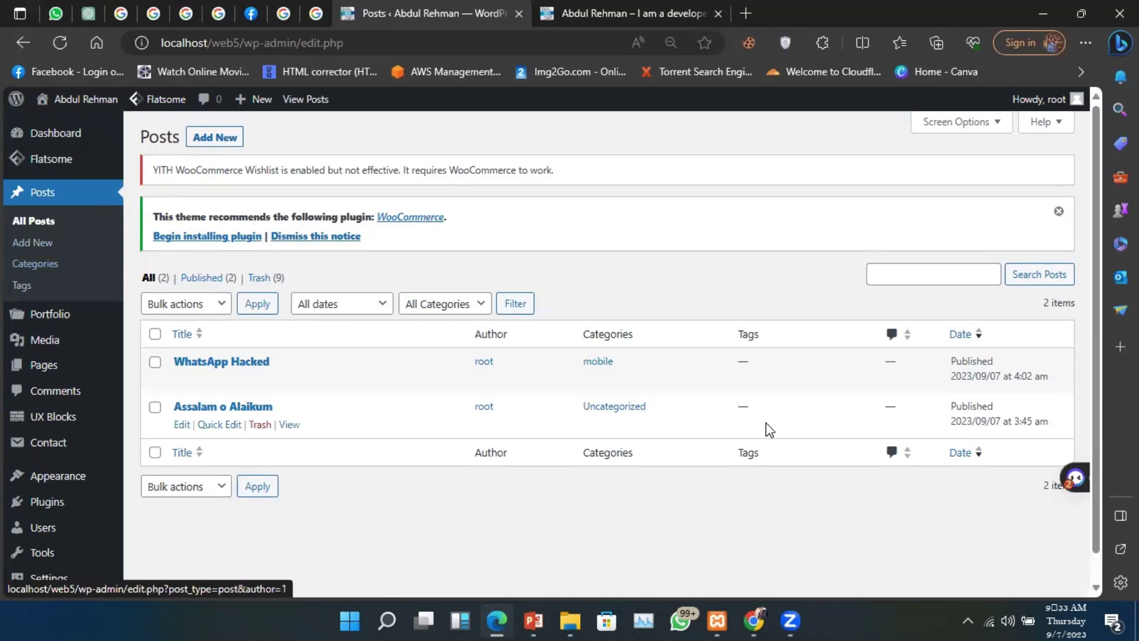
Step: Use Quick Edit to change the "Assalam o Alaikum" post's category from Uncategorized to Style and save the update
click(208, 426)
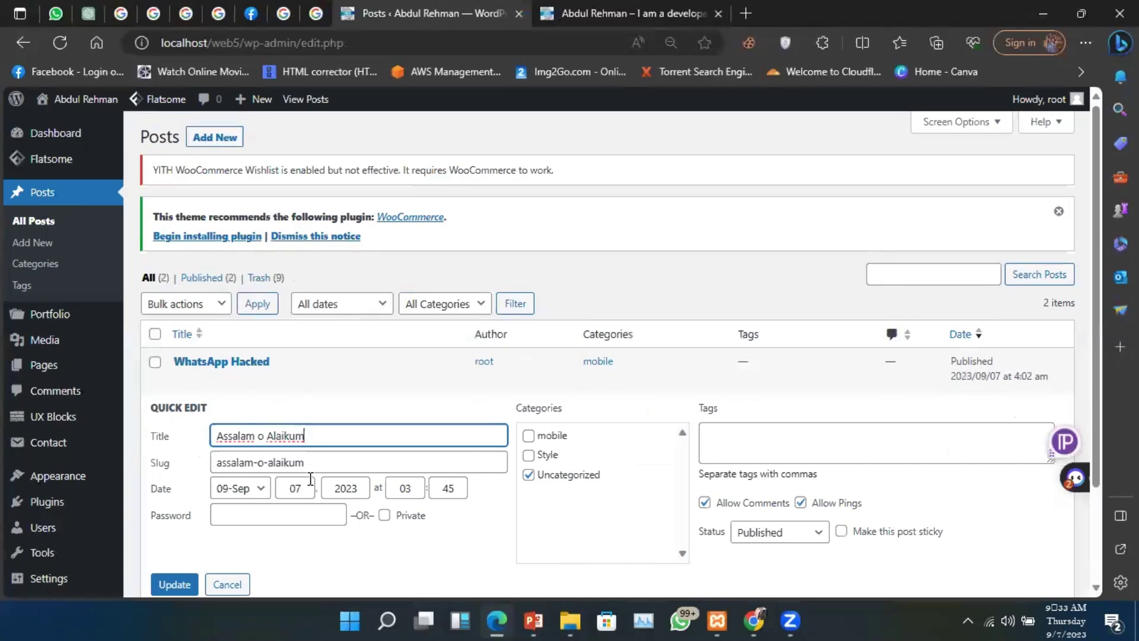
scroll(310, 478, down, 2)
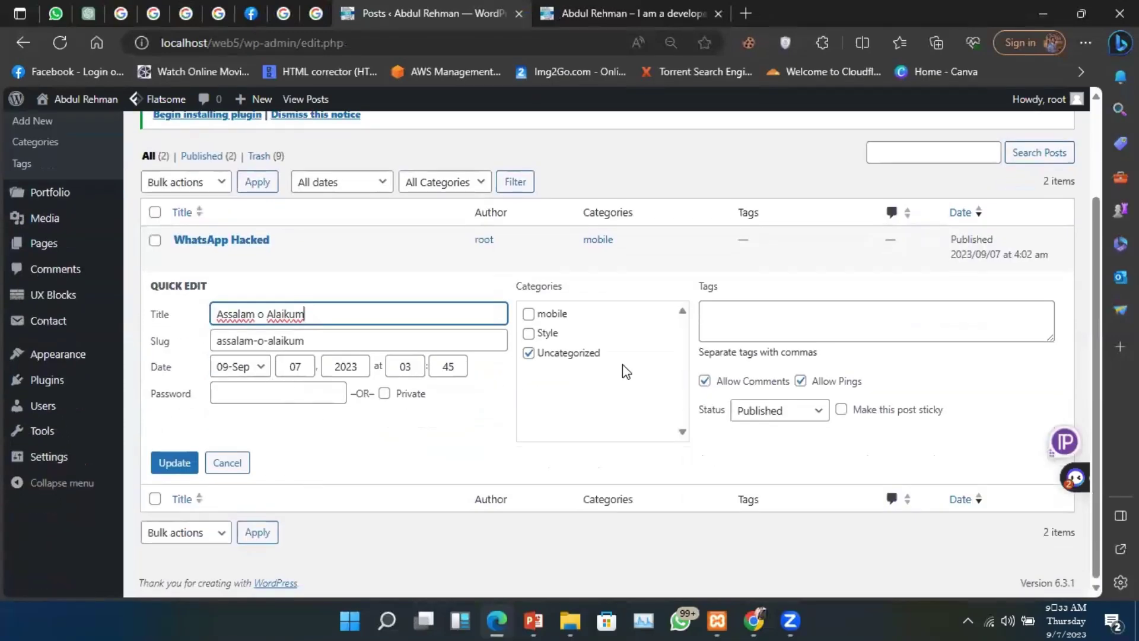
click(529, 333)
click(528, 353)
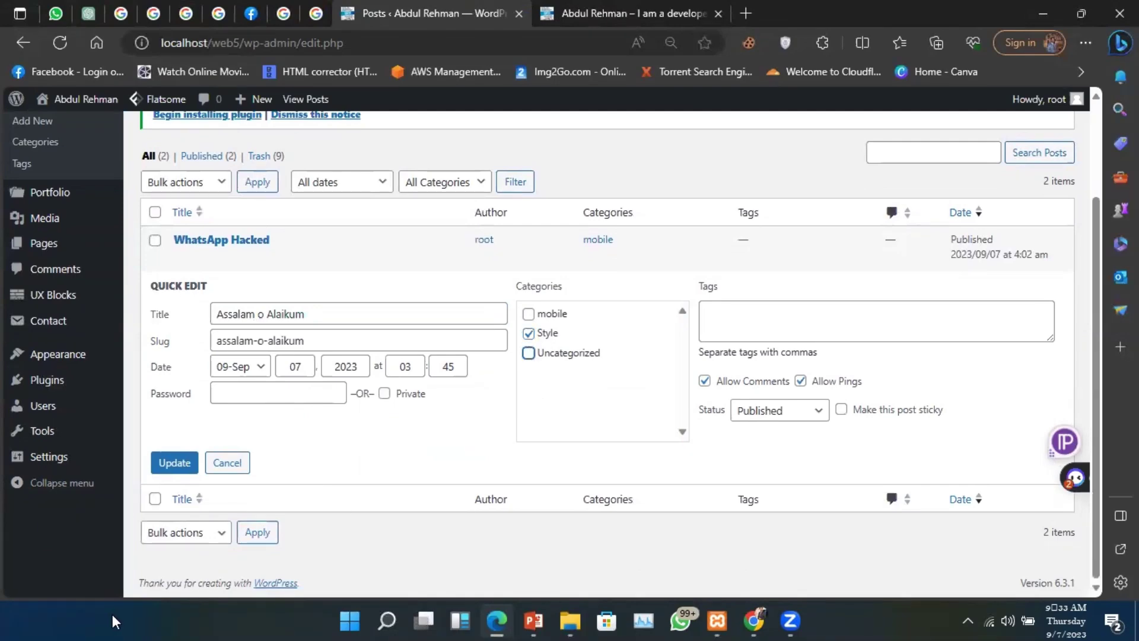
click(180, 468)
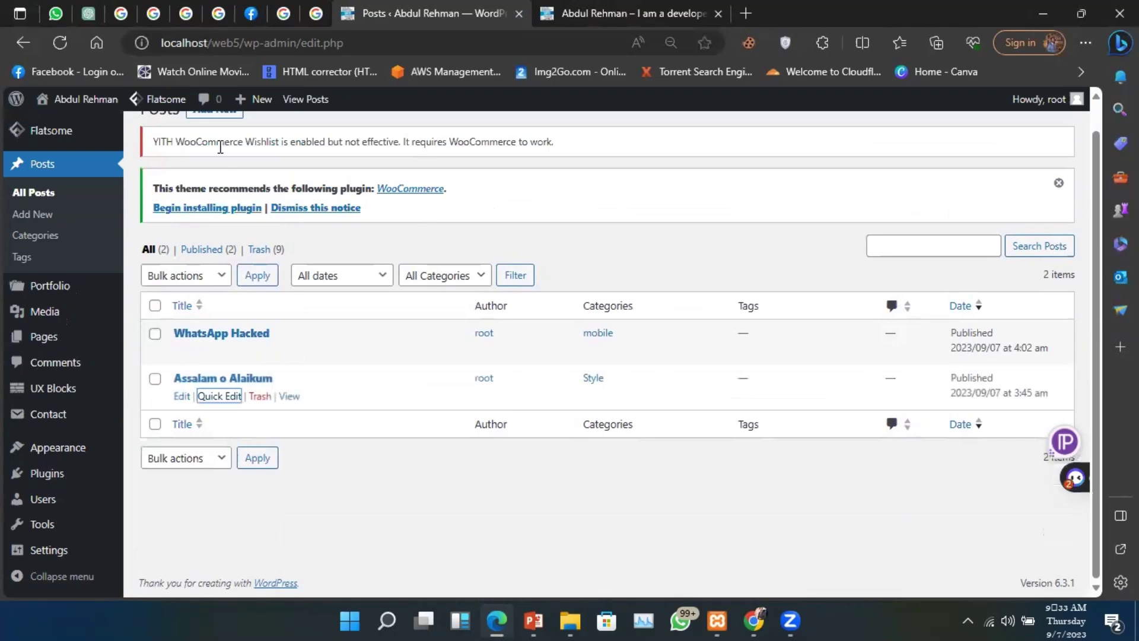
Step: Open the "WhatsApp Hacked" post in Quick Edit and look through its available status options without changing the status
scroll(226, 152, up, 1)
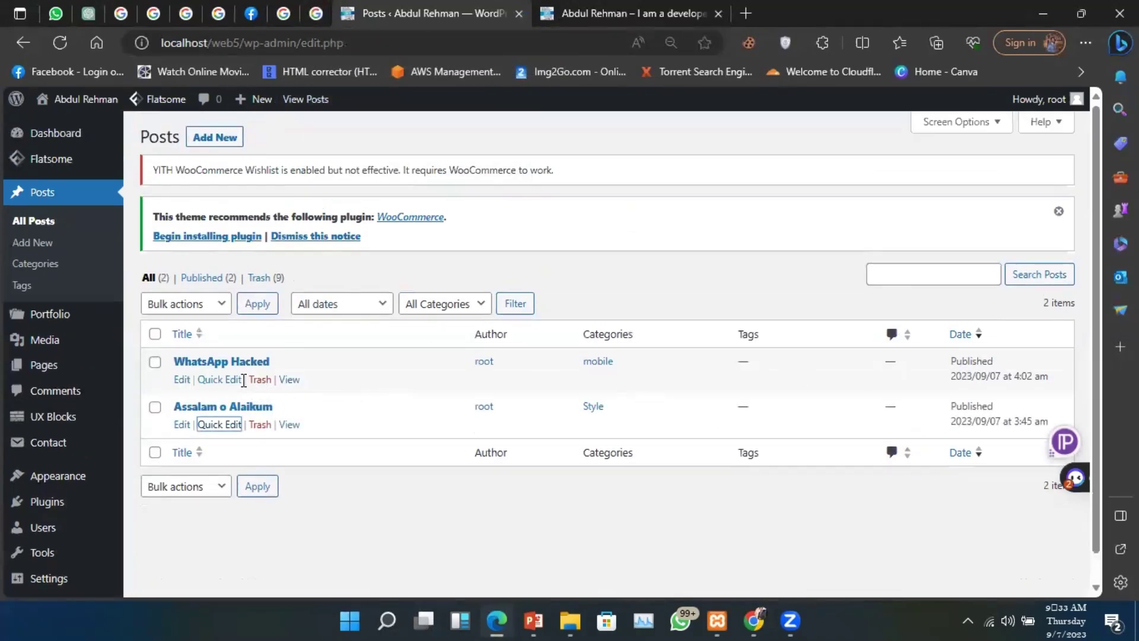
click(221, 379)
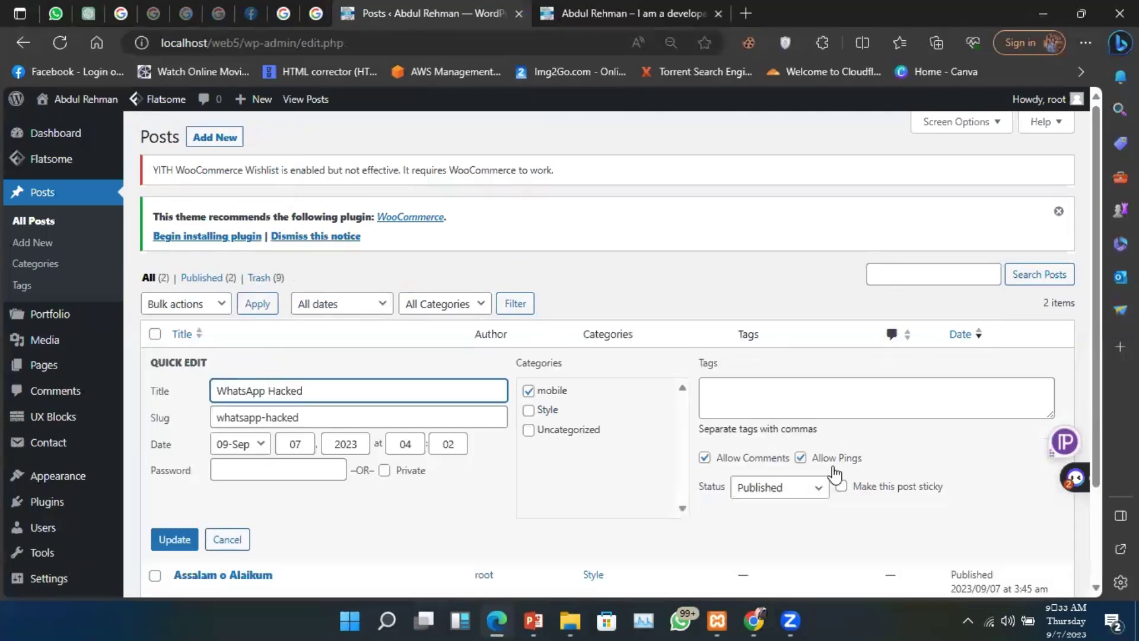
click(811, 488)
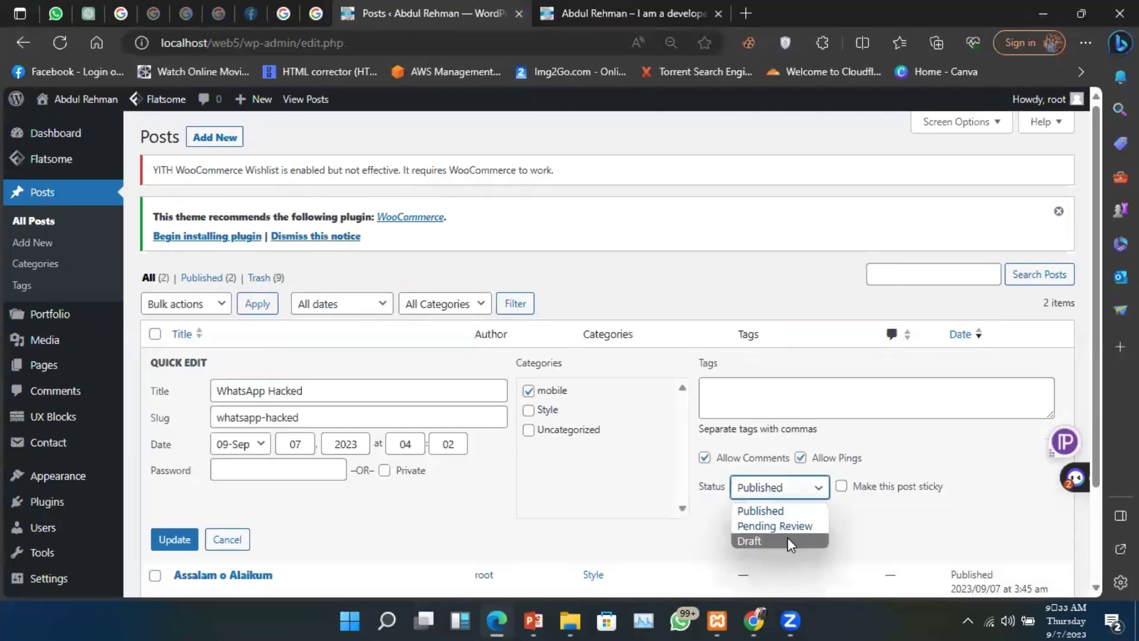
click(628, 285)
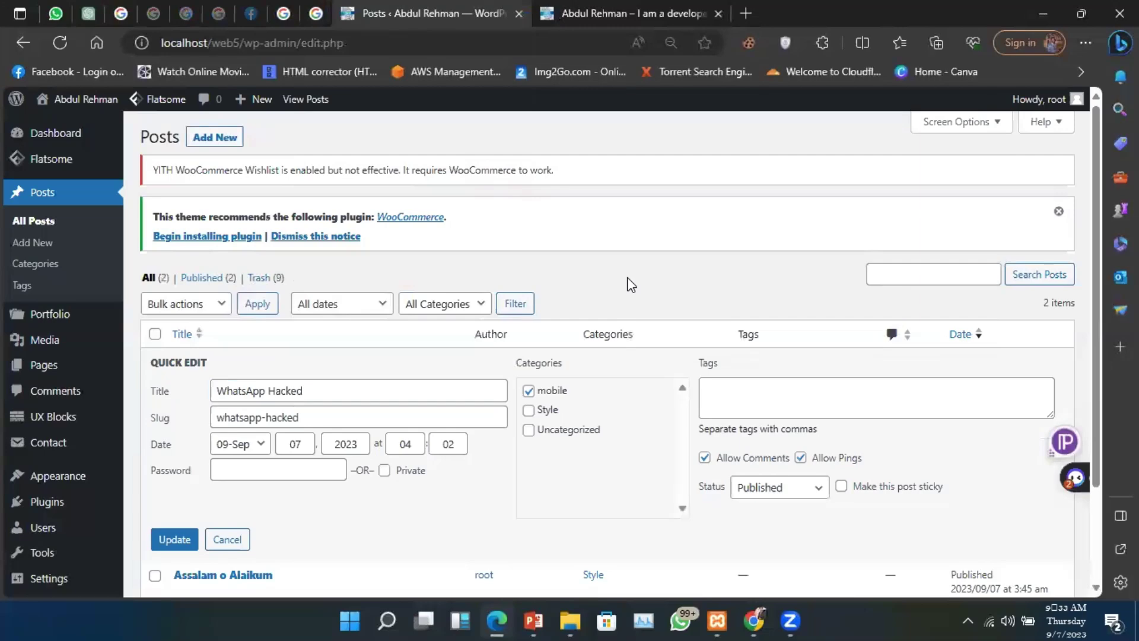
Step: Switch to the PowerPoint slide show and advance to the "Media Seeting" slide
mouse_move(539, 602)
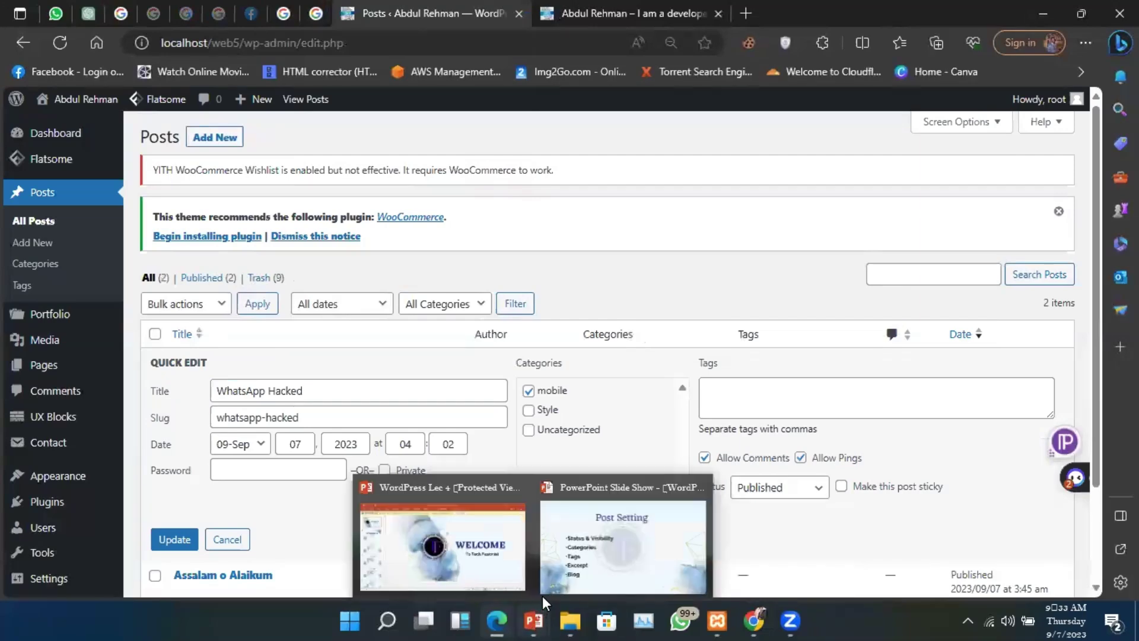
click(559, 575)
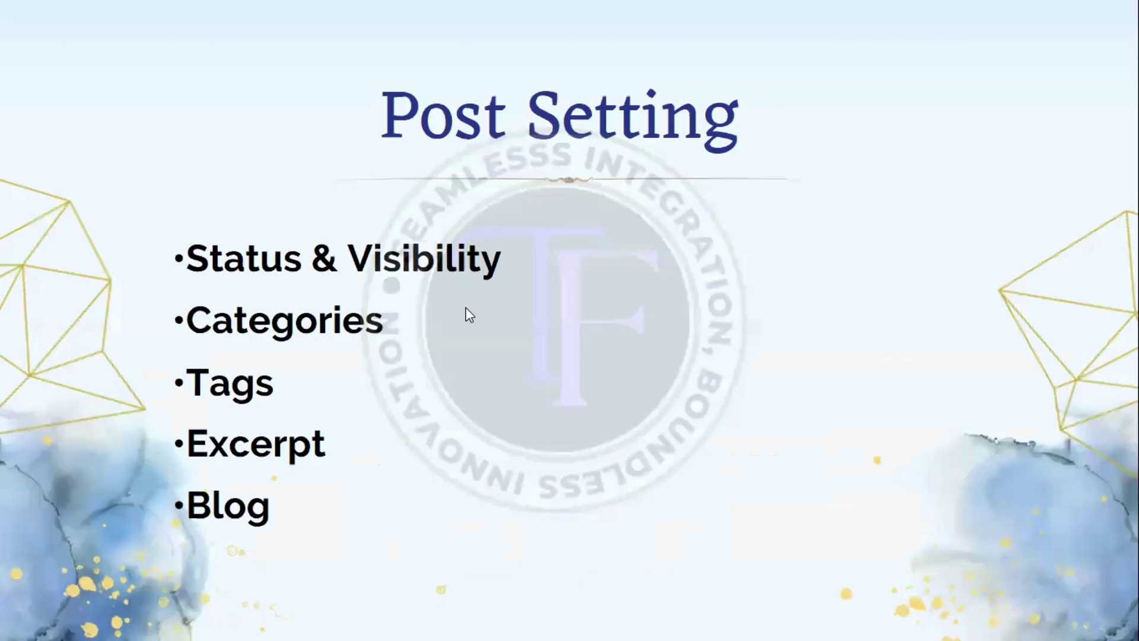
click(452, 283)
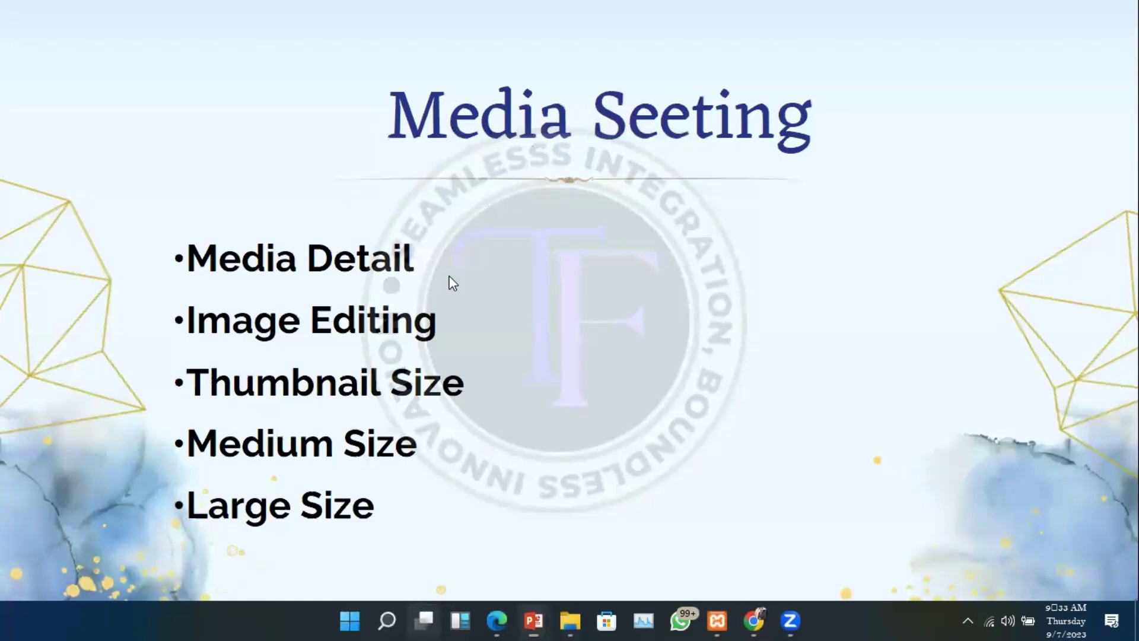
Step: Return to Microsoft Edge, open the WordPress site's Media Settings and review the thumbnail, medium and large image sizes and upload options
key(super+Tab)
click(536, 101)
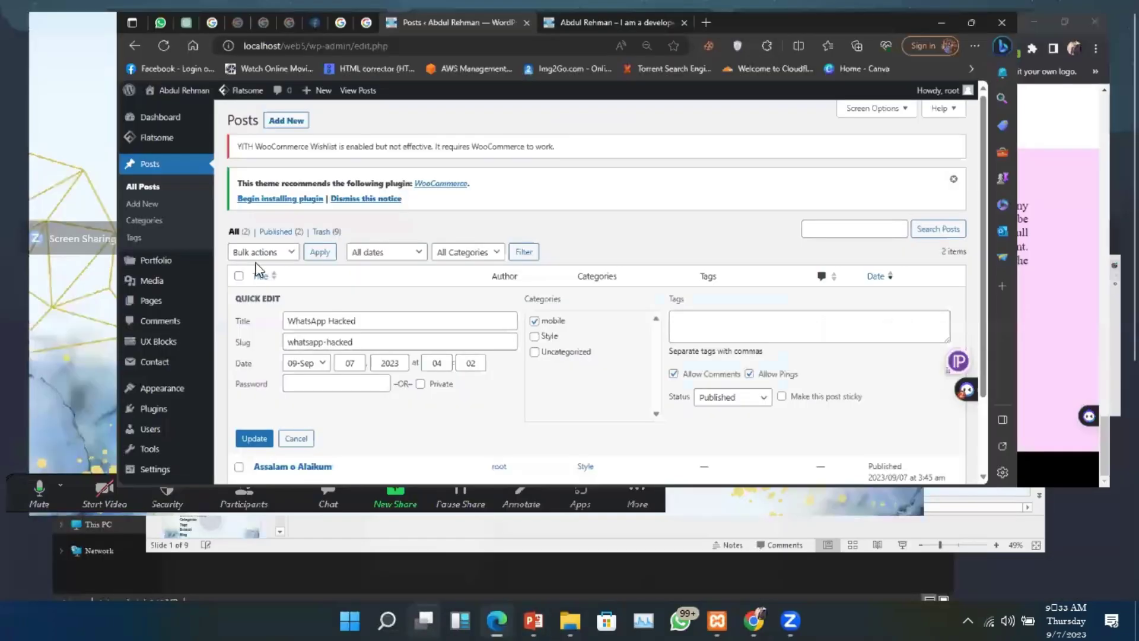
scroll(11, 431, down, 2)
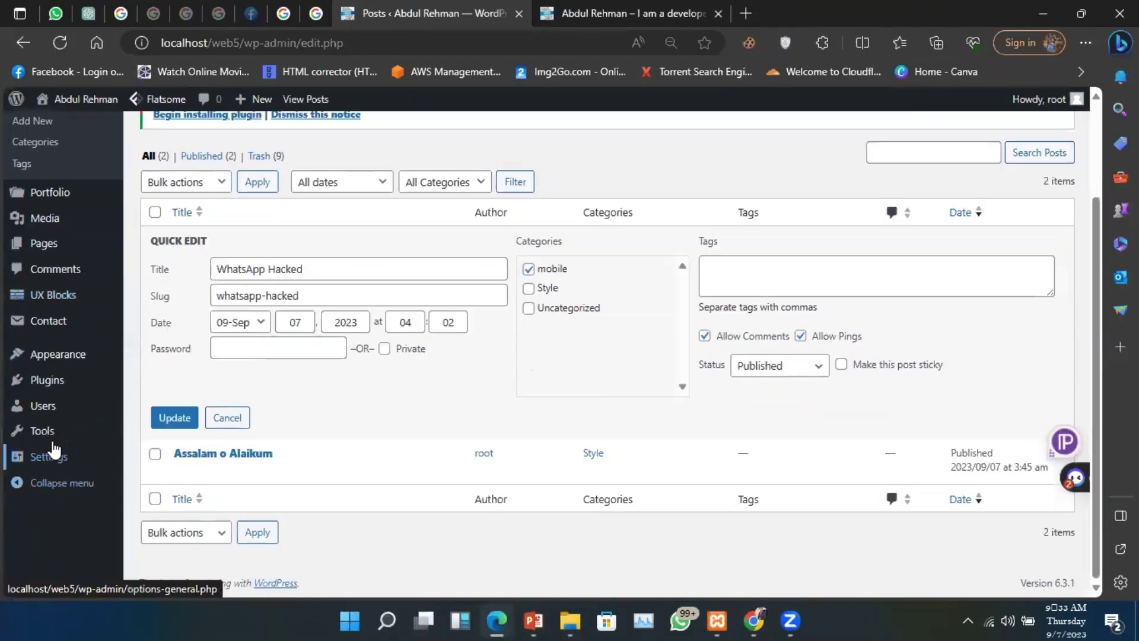
mouse_move(52, 467)
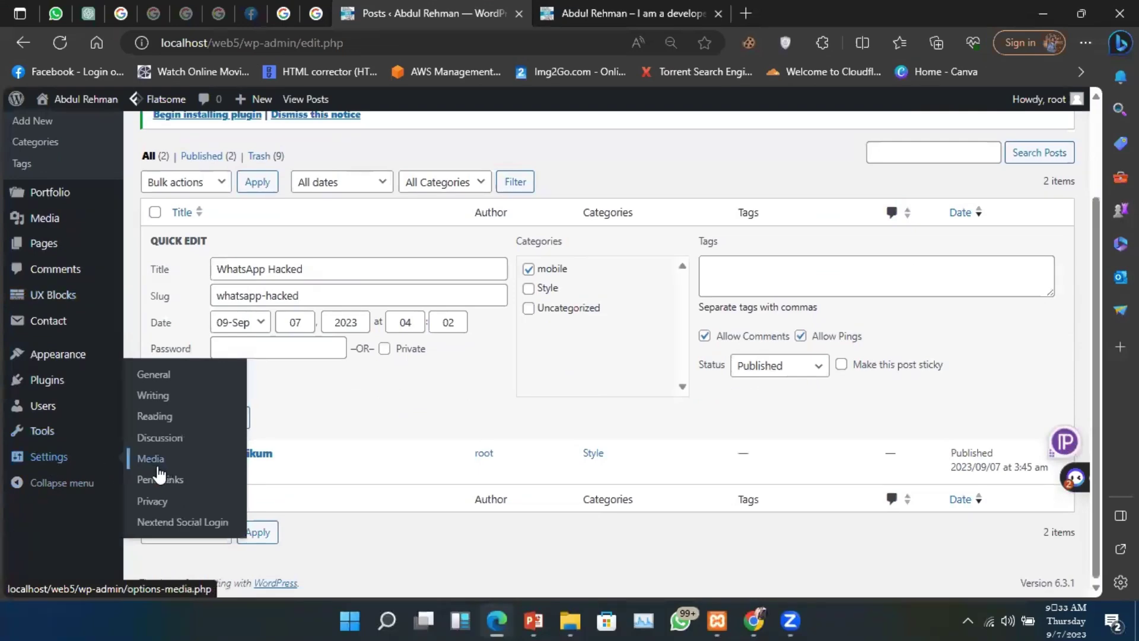
click(159, 472)
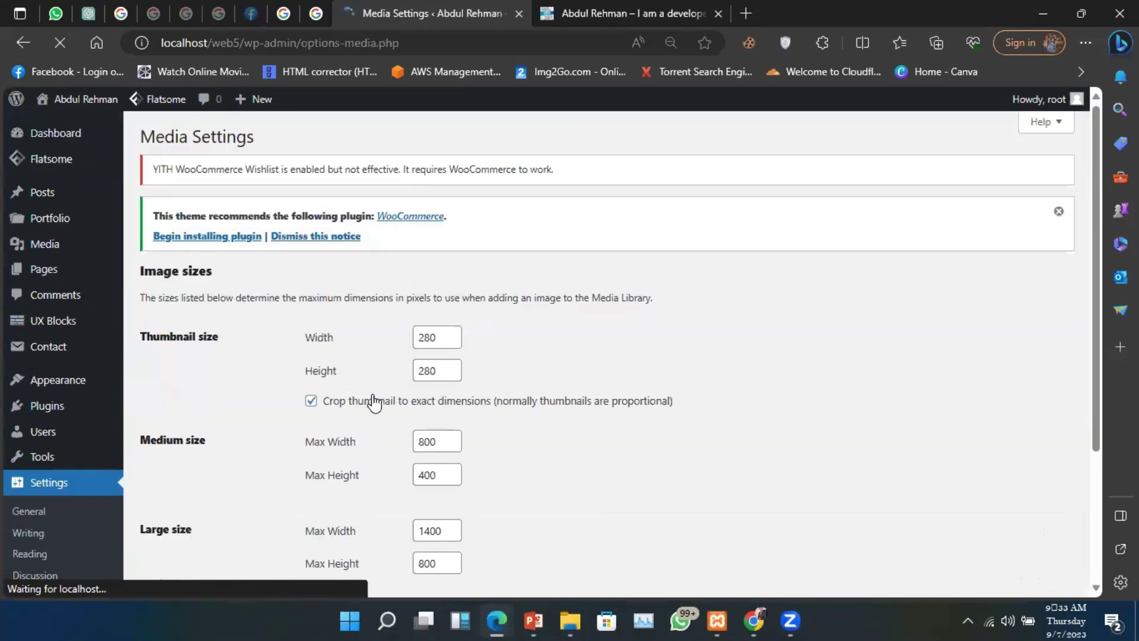
scroll(373, 402, down, 2)
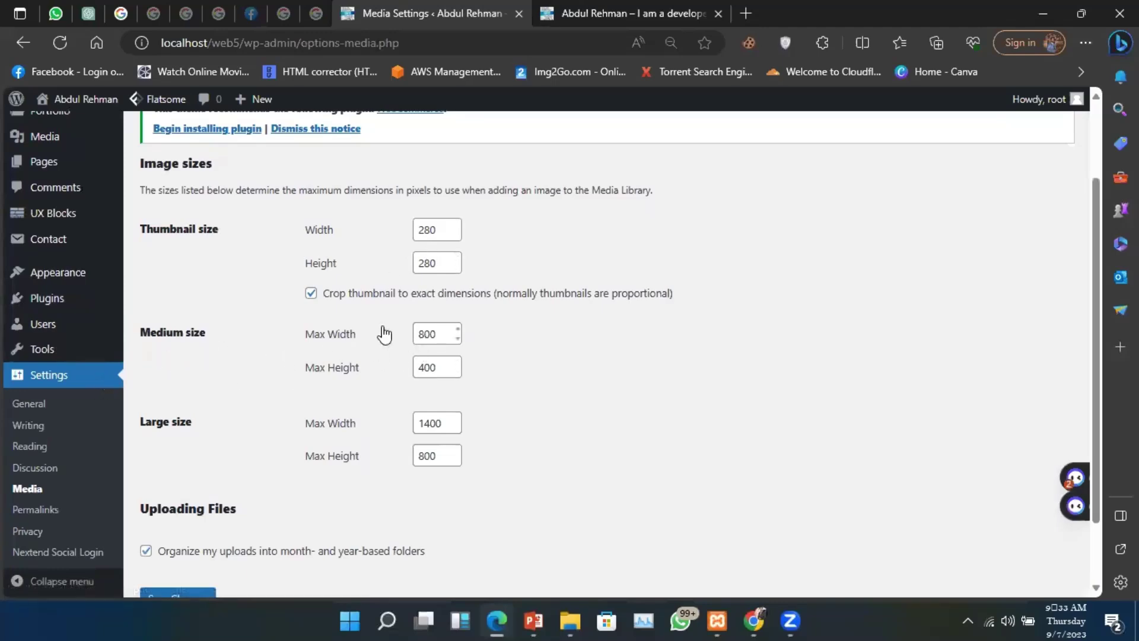
scroll(454, 449, down, 3)
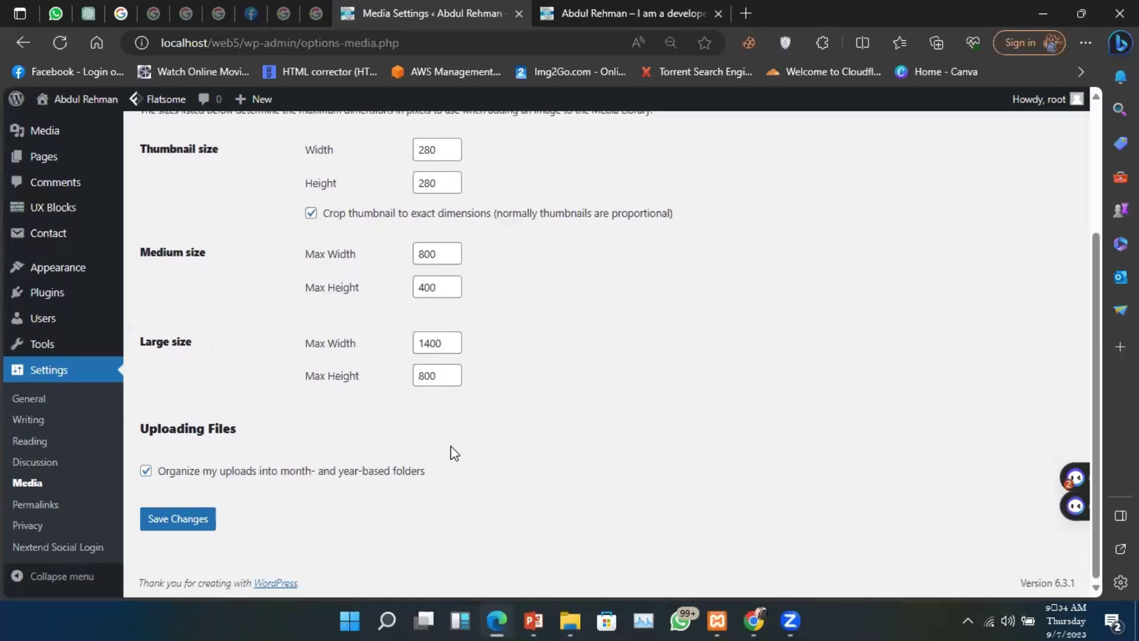
scroll(427, 326, up, 5)
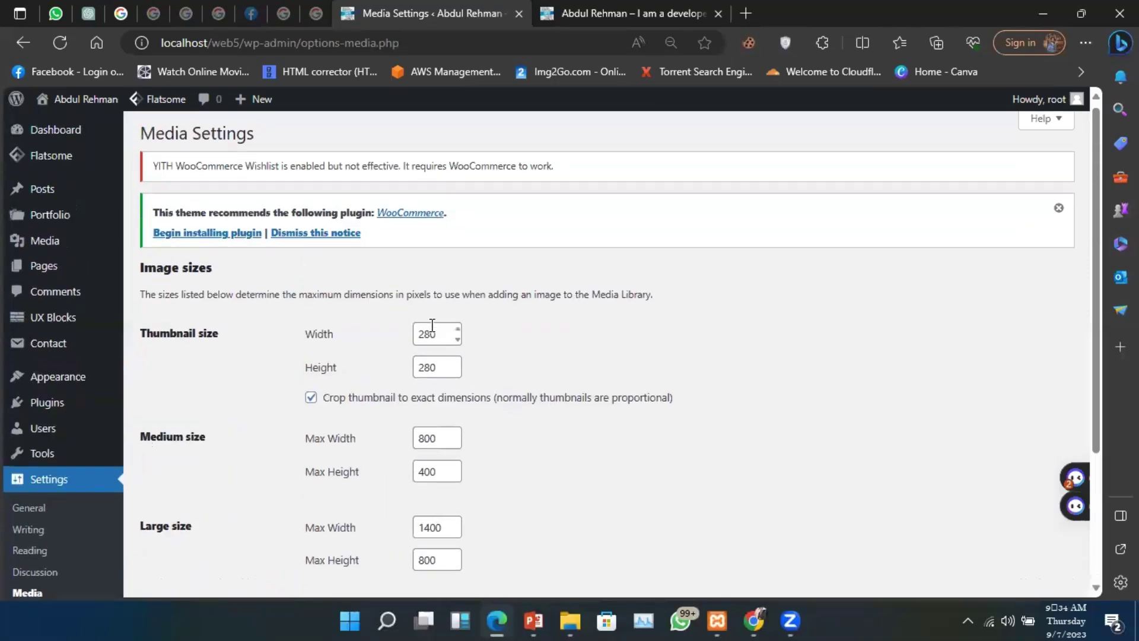
scroll(431, 331, down, 5)
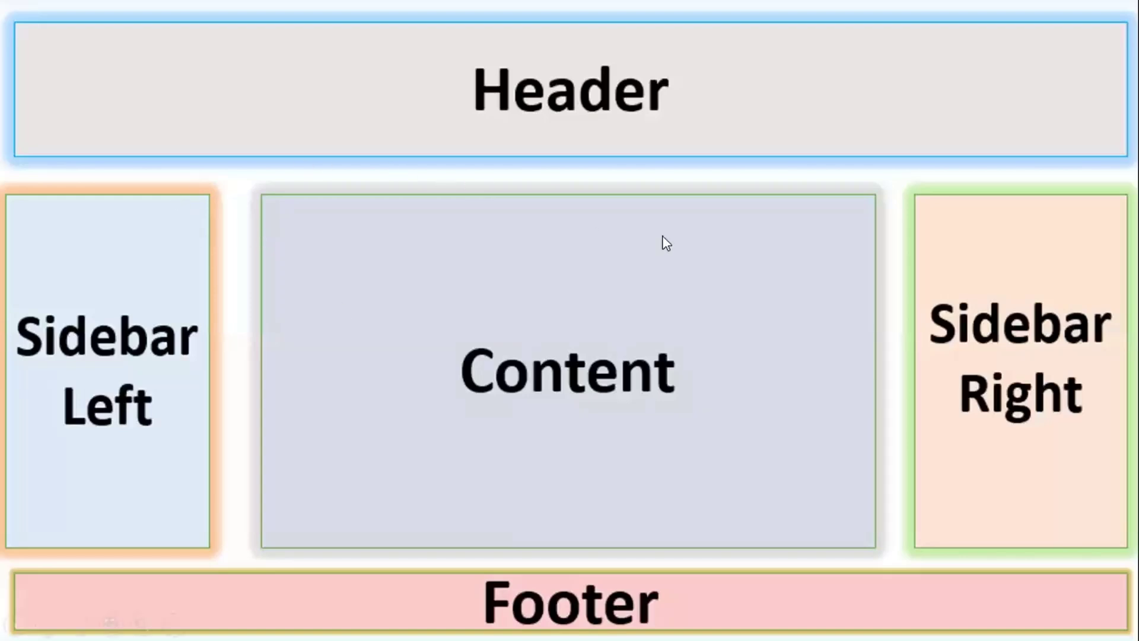
Step: Advance the slide show to the Thank You slide and go back to the Header, Sidebar, Content and Footer layout slide
key(Right)
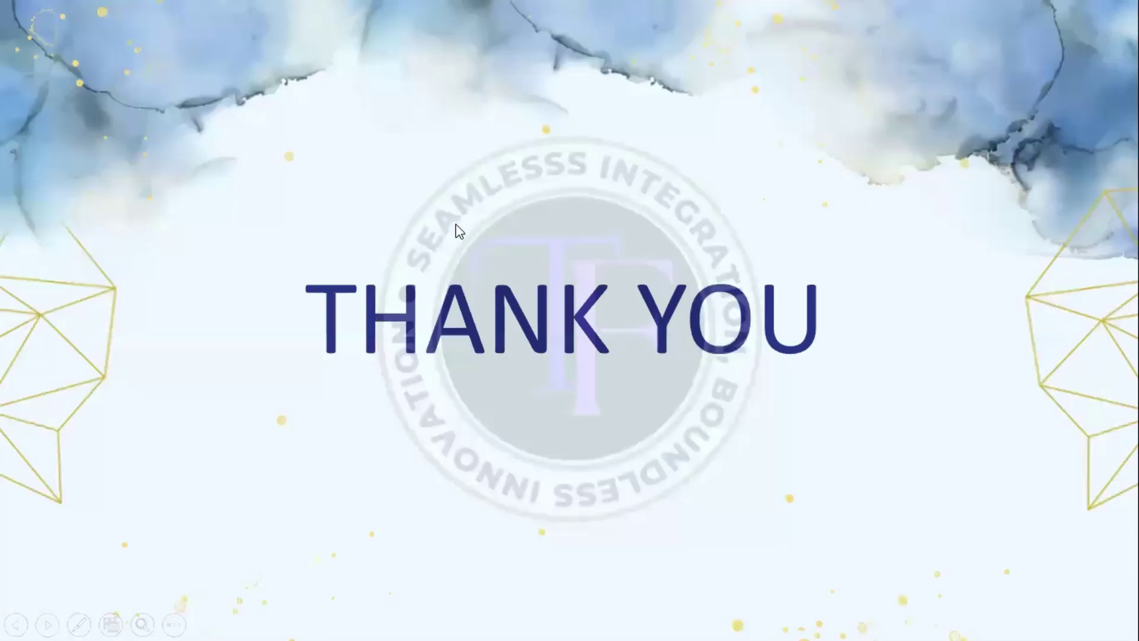
key(Left)
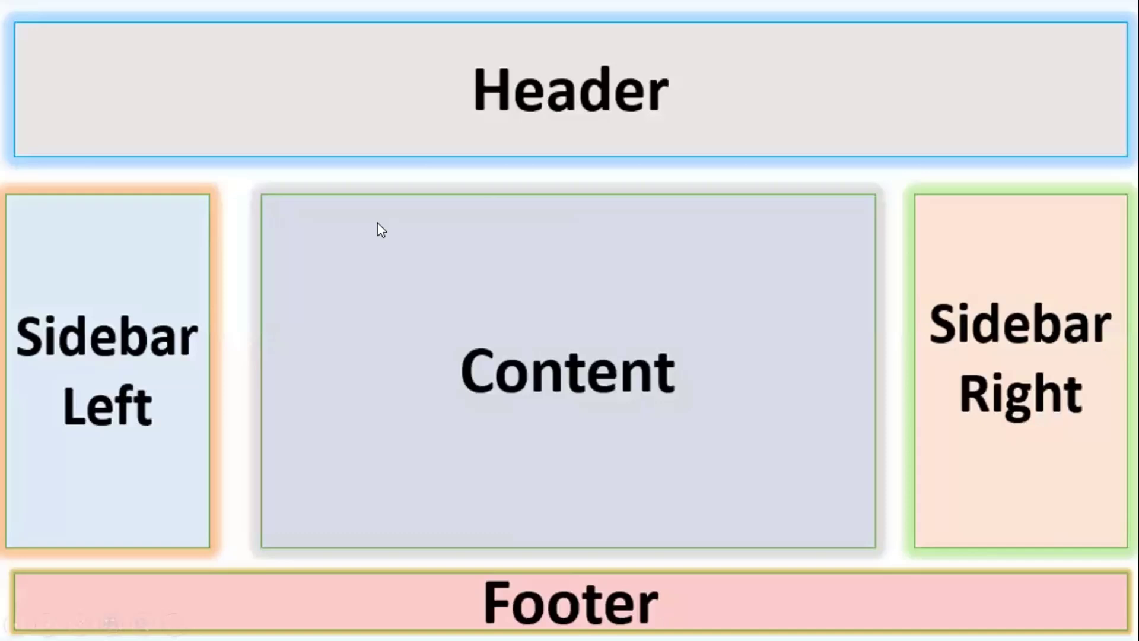